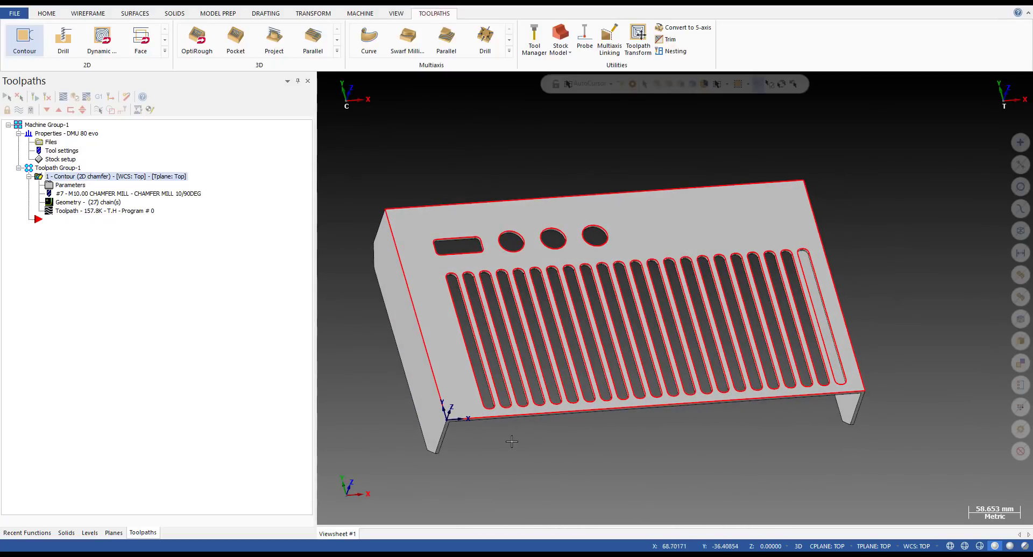
# Examine the cover's outer edge, round holes, rectangular cutout and slots chained for the 2D chamfer contour.
pyautogui.scroll(3, 511, 442)
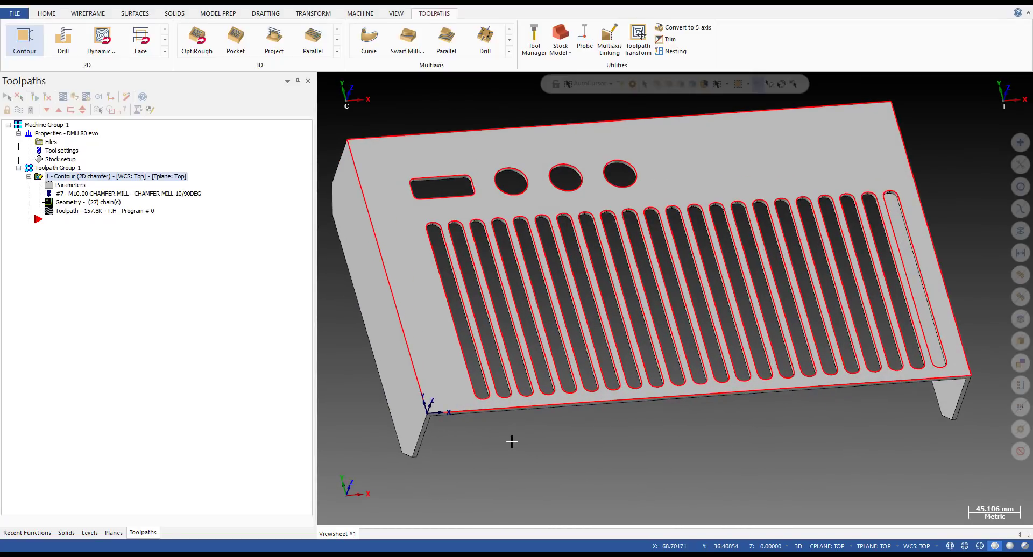
pyautogui.scroll(-2, 517, 442)
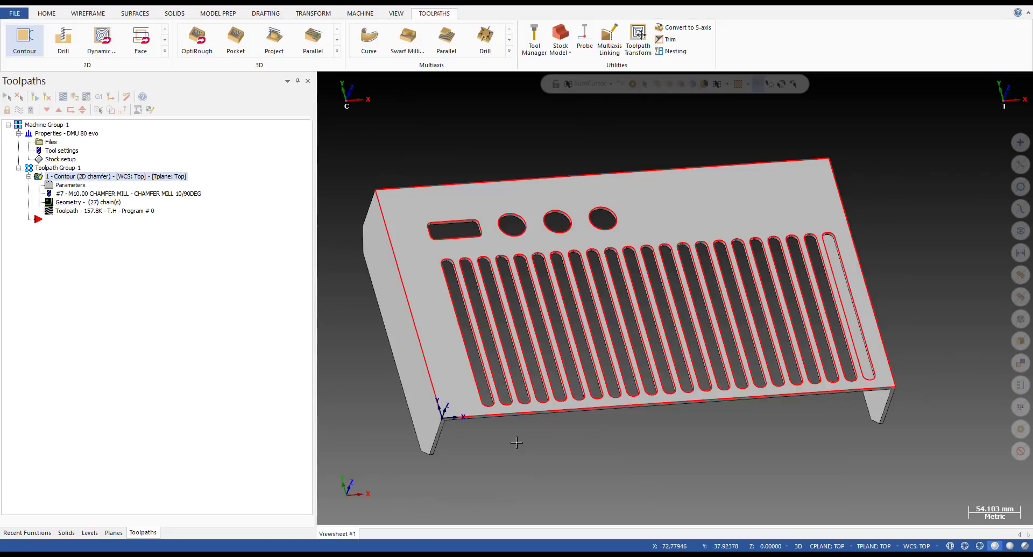
pyautogui.moveTo(517, 443)
pyautogui.mouseDown(button='middle')
pyautogui.moveTo(533, 428)
pyautogui.moveTo(487, 430)
pyautogui.moveTo(534, 442)
pyautogui.mouseUp(button='middle')
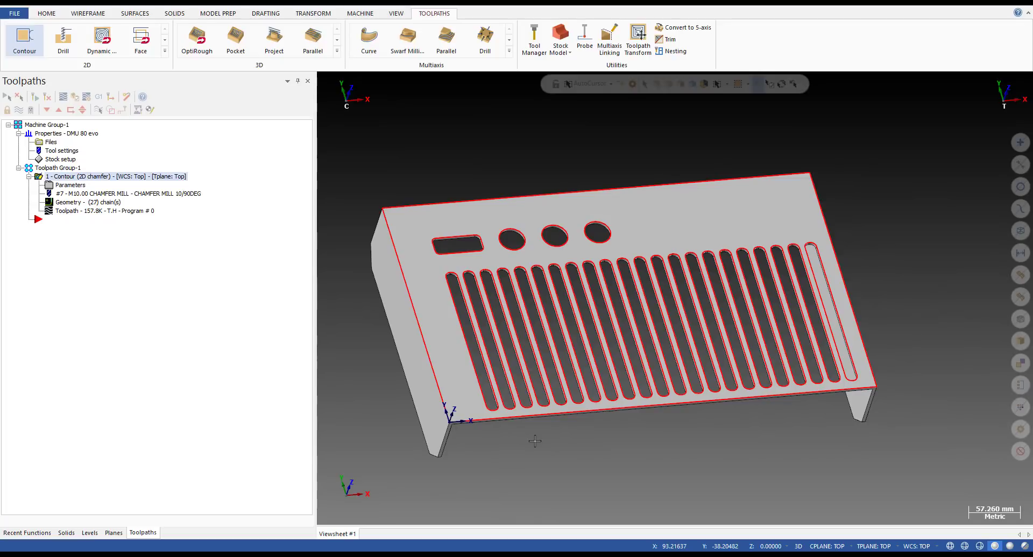
pyautogui.scroll(2, 529, 439)
pyautogui.scroll(-2, 565, 380)
pyautogui.moveTo(565, 381)
pyautogui.mouseDown(button='middle')
pyautogui.moveTo(625, 371)
pyautogui.moveTo(536, 324)
pyautogui.mouseUp(button='middle')
pyautogui.scroll(1, 625, 372)
pyautogui.scroll(-2, 624, 371)
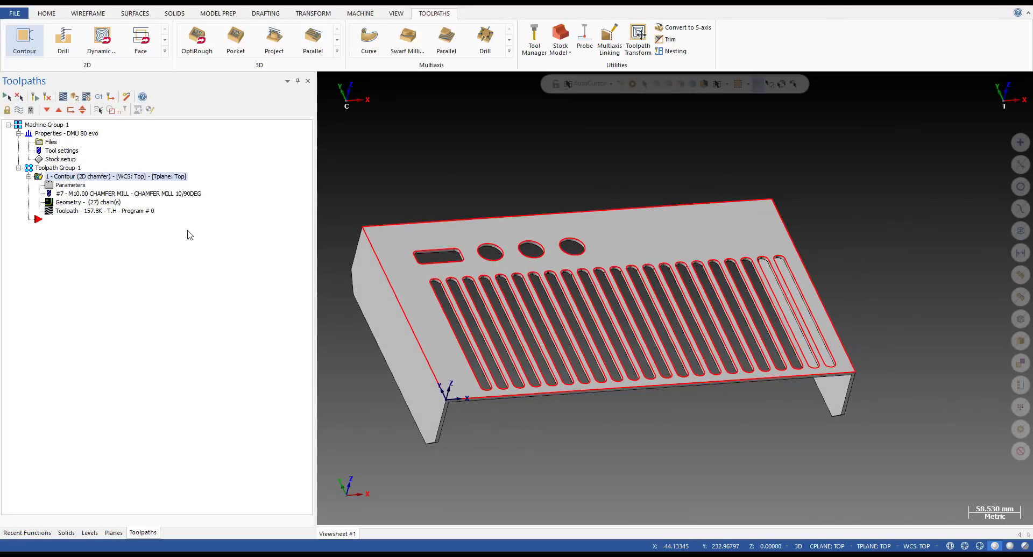
# Backplot the 2D chamfer contour through to its end, inspect the tool's path around the openings, and close the backplot.
pyautogui.click(75, 211)
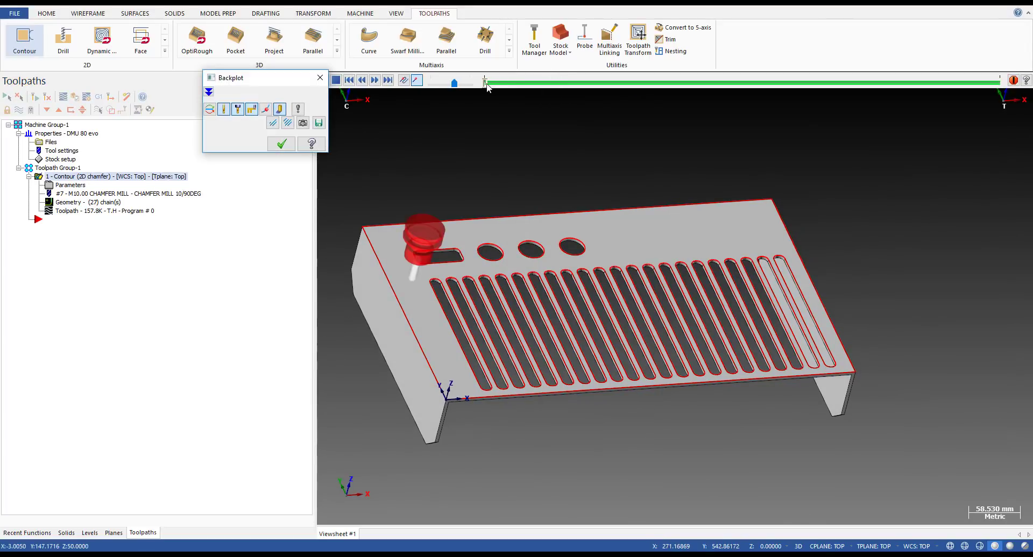
pyautogui.moveTo(494, 86)
pyautogui.mouseDown()
pyautogui.moveTo(648, 109)
pyautogui.moveTo(800, 112)
pyautogui.moveTo(1012, 145)
pyautogui.mouseUp()
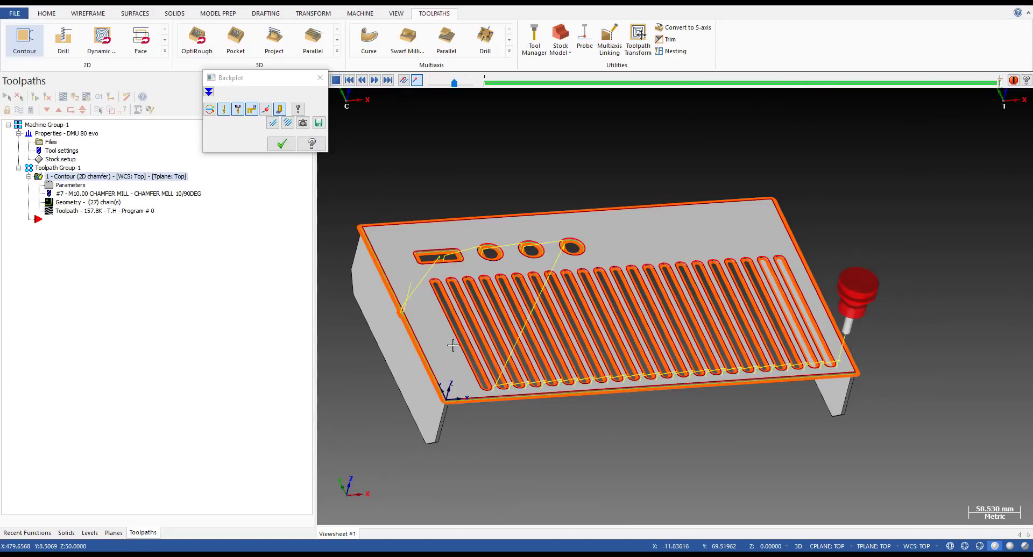
pyautogui.scroll(2, 460, 338)
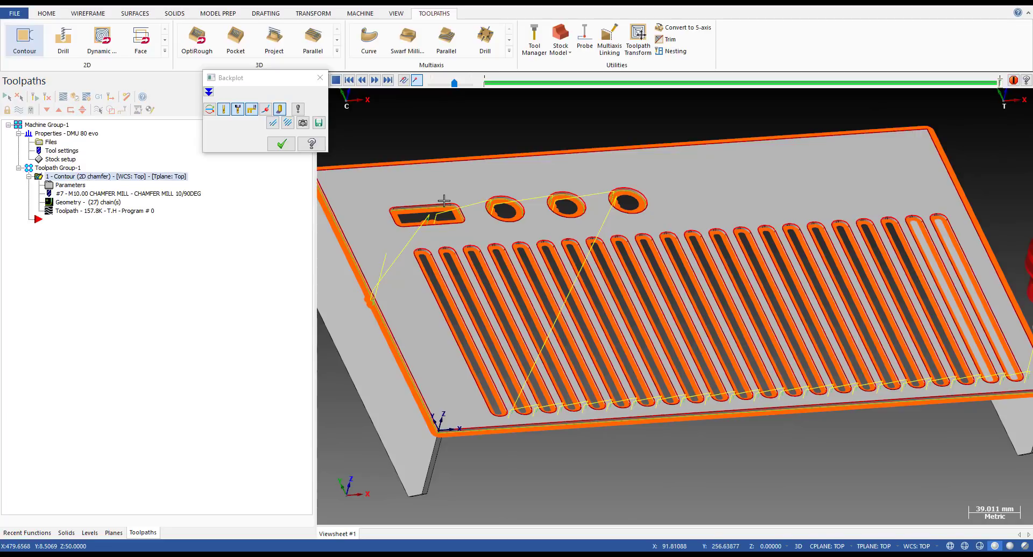
pyautogui.click(281, 143)
# Backplot the chamfer contour again and inspect its linking moves between openings from the top and at an angle, then exit.
pyautogui.click(110, 211)
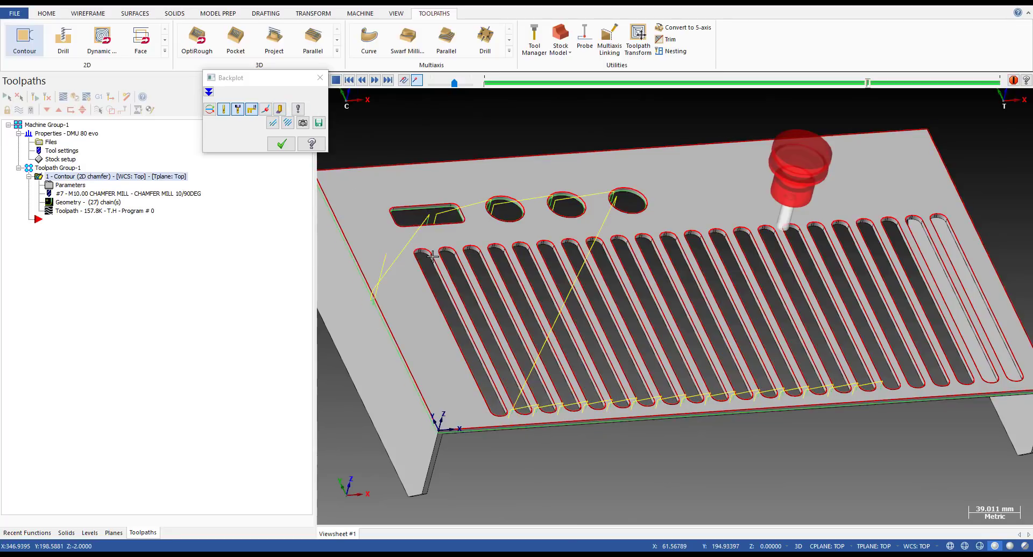
pyautogui.hotkey('alt', '1')
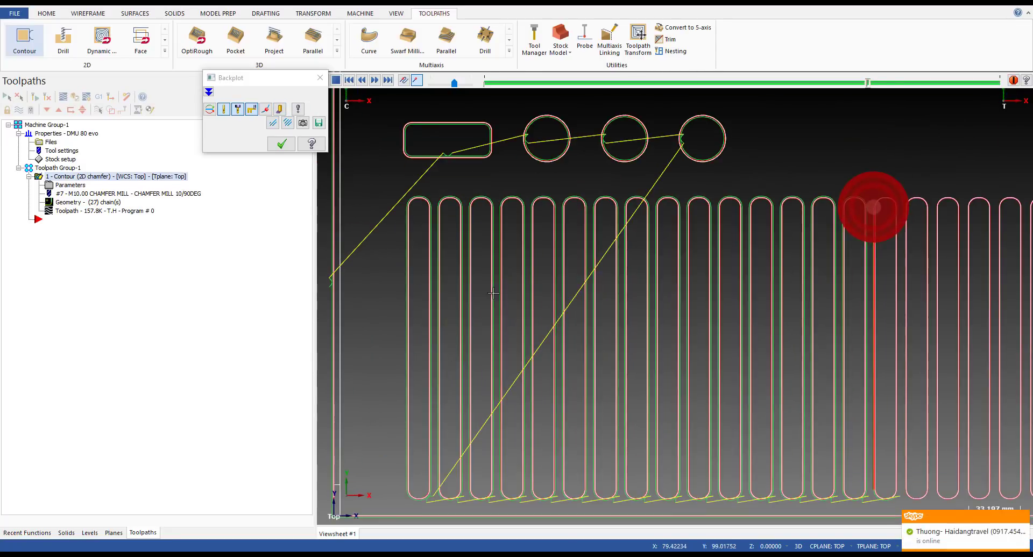
pyautogui.moveTo(675, 297); pyautogui.dragTo(662, 290, button='middle')
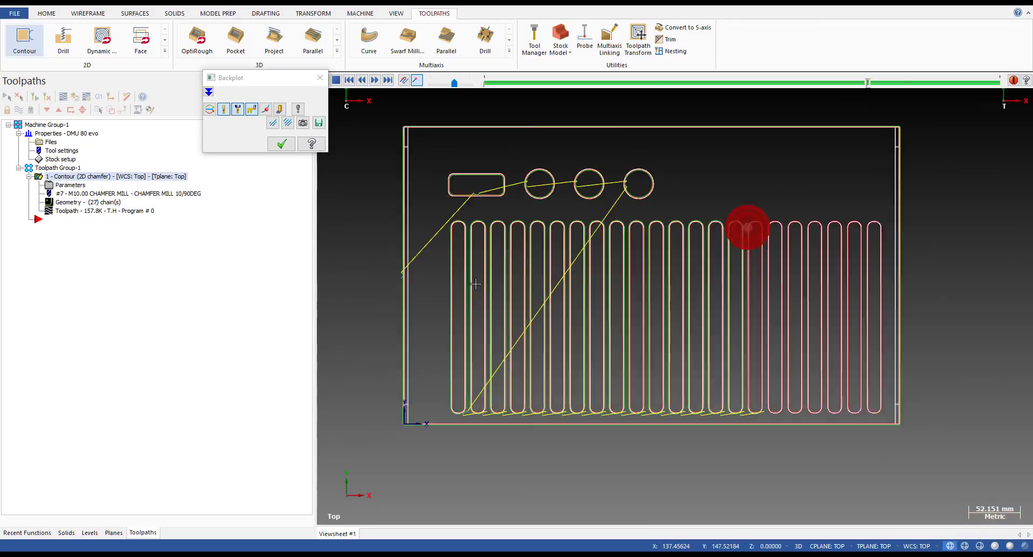
pyautogui.scroll(5, 413, 272)
pyautogui.moveTo(433, 272); pyautogui.dragTo(465, 281, button='middle')
pyautogui.scroll(2, 371, 284)
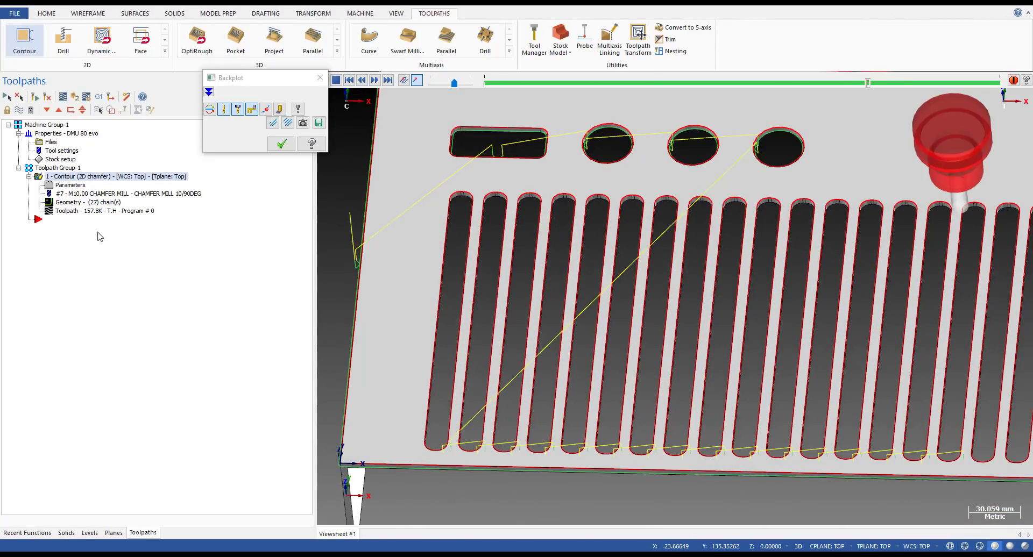
pyautogui.press('Escape')
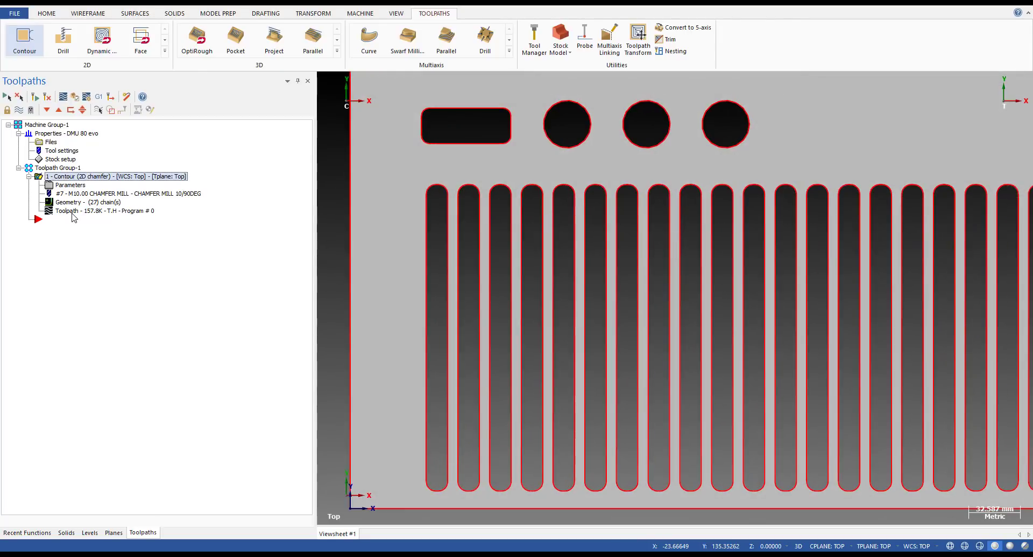
pyautogui.click(63, 96)
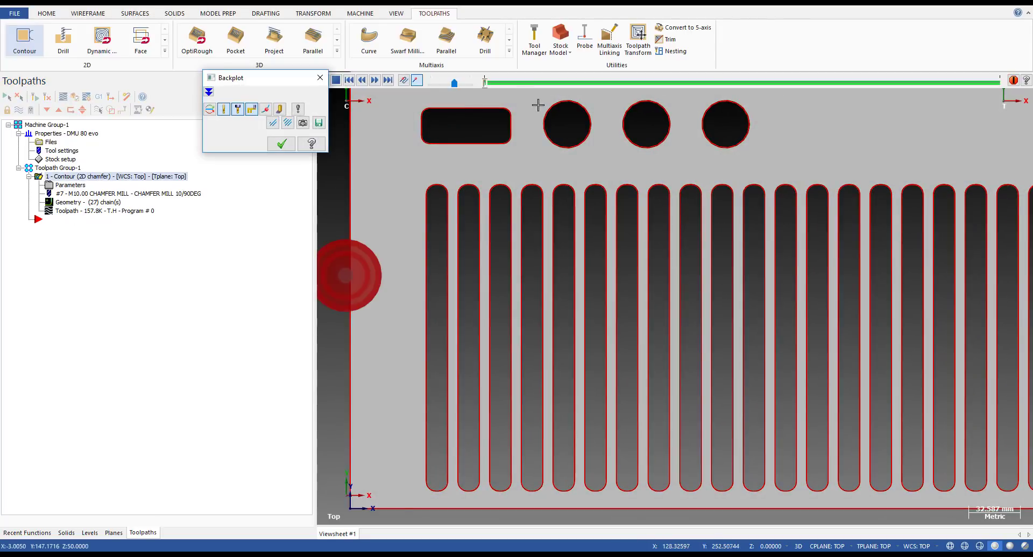
pyautogui.press('Escape')
# Open the chamfer contour's chain list and examine the start points and directions of the chains on the part.
pyautogui.click(108, 202)
pyautogui.moveTo(474, 280); pyautogui.dragTo(490, 237, button='middle')
pyautogui.hotkey('alt', '1')
pyautogui.scroll(2, 485, 317)
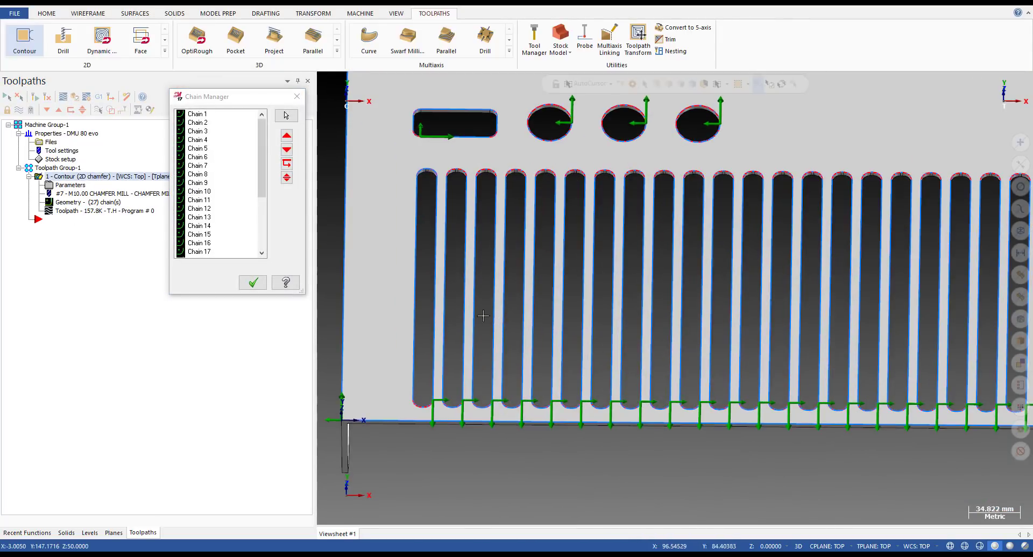
pyautogui.scroll(-3, 446, 296)
pyautogui.moveTo(393, 320); pyautogui.dragTo(357, 350, button='middle')
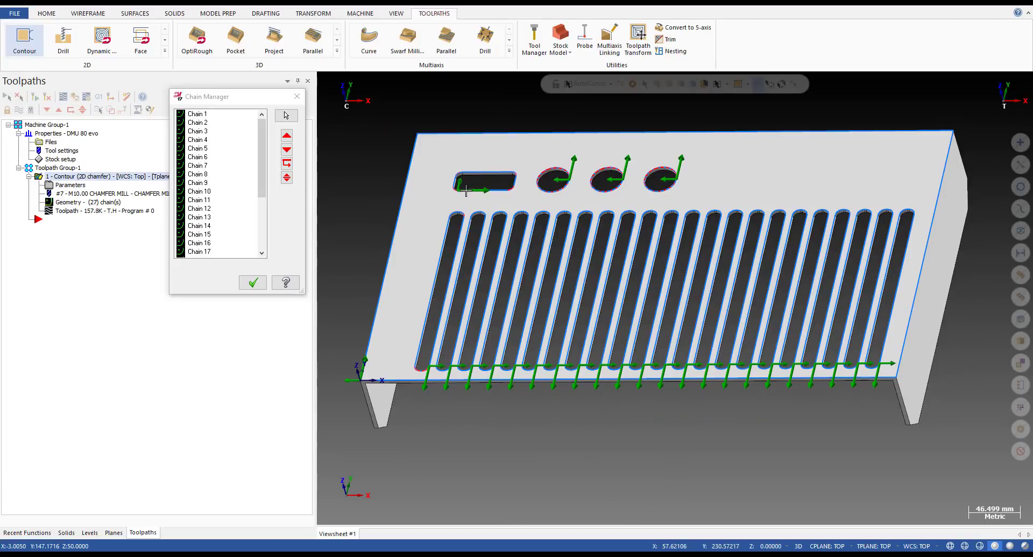
pyautogui.scroll(1, 507, 190)
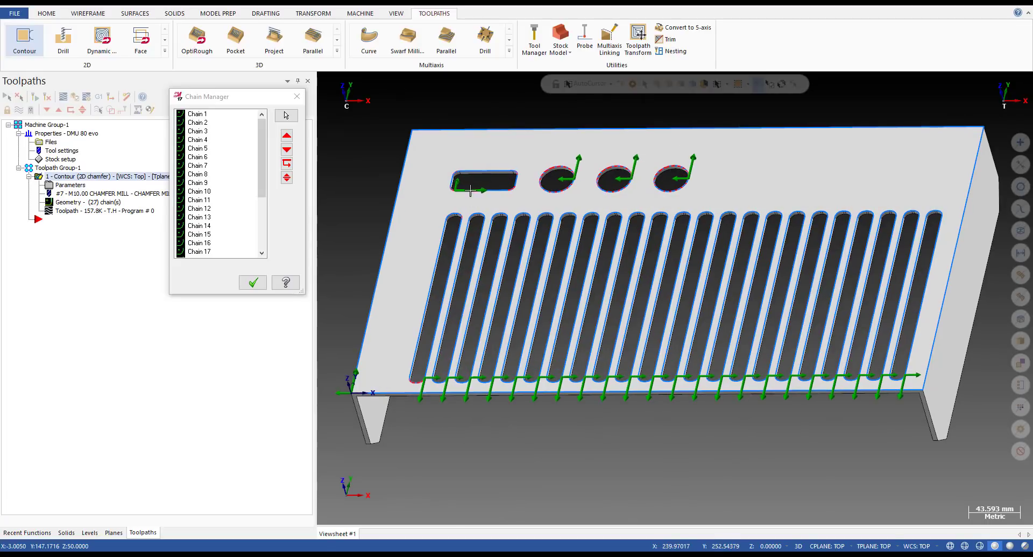
pyautogui.scroll(5, 473, 196)
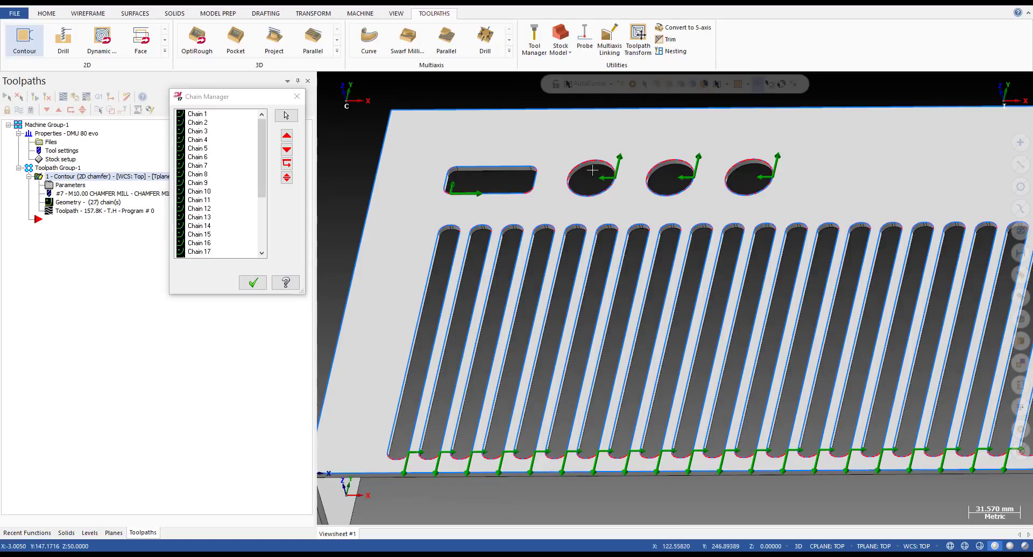
pyautogui.hotkey('alt', '1')
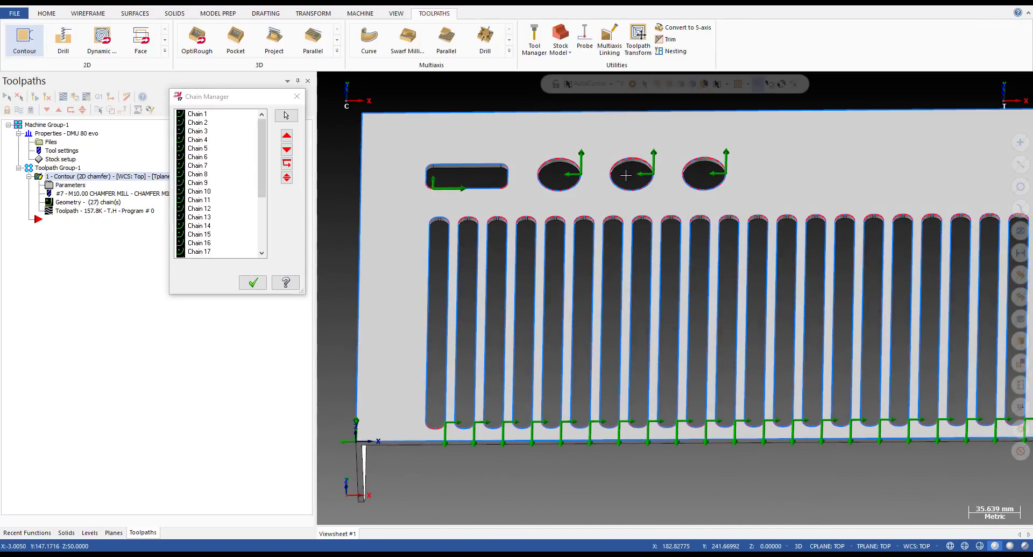
pyautogui.scroll(1, 626, 176)
pyautogui.scroll(-7, 411, 293)
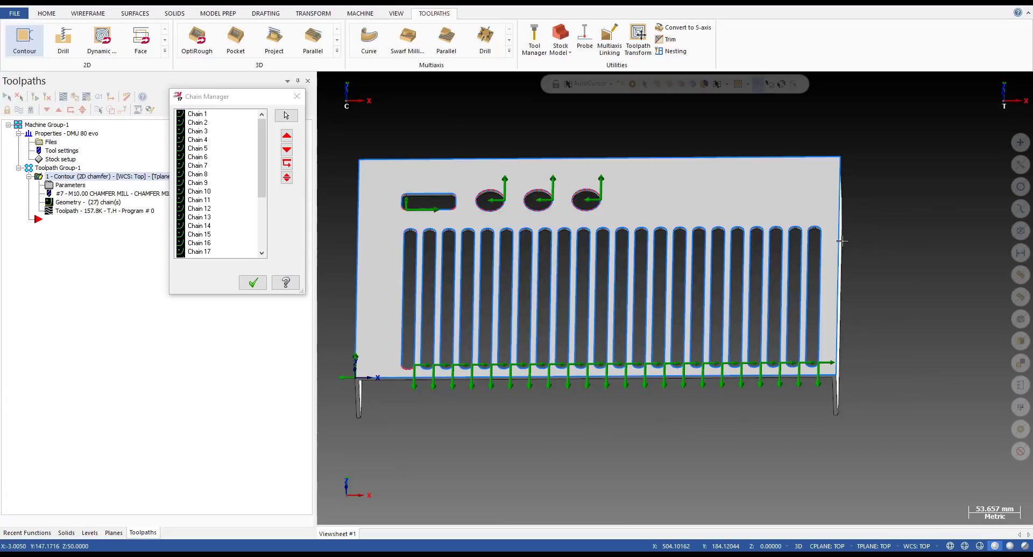
# Inspect the slot chains' start points at the lower slot ends and the opposite rounded ends, then close the chain list.
pyautogui.scroll(3, 411, 367)
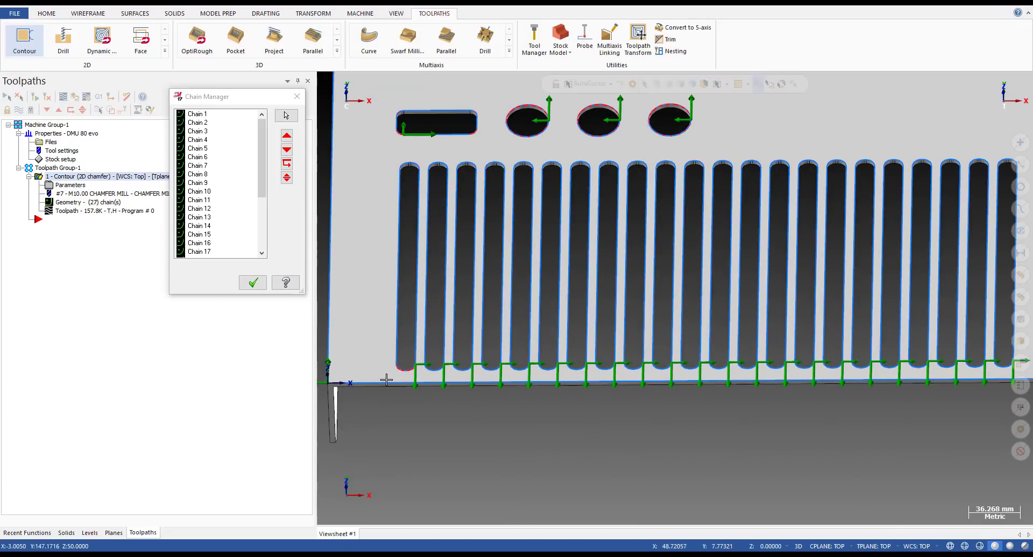
pyautogui.scroll(-2, 397, 375)
pyautogui.scroll(6, 409, 366)
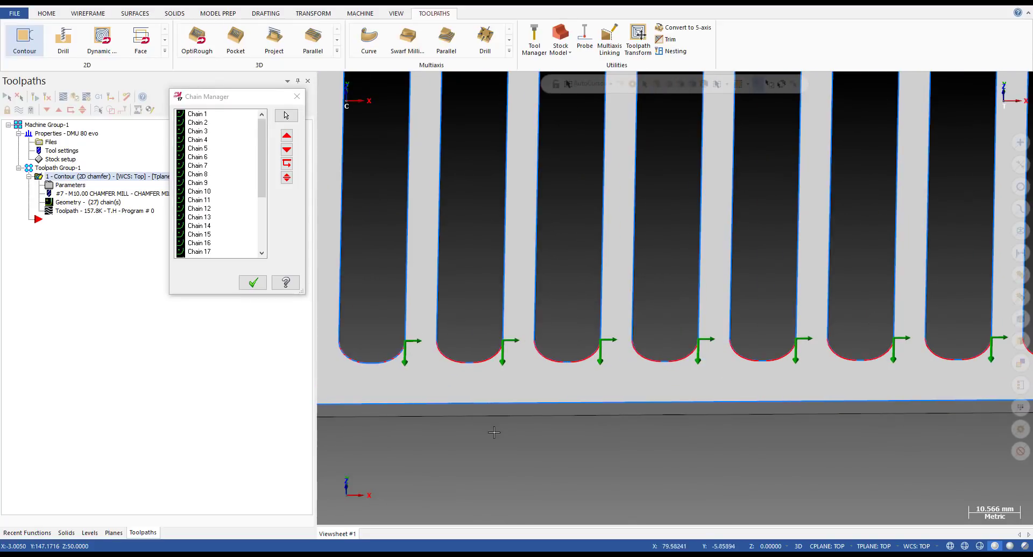
pyautogui.scroll(-3, 492, 433)
pyautogui.scroll(-5, 424, 442)
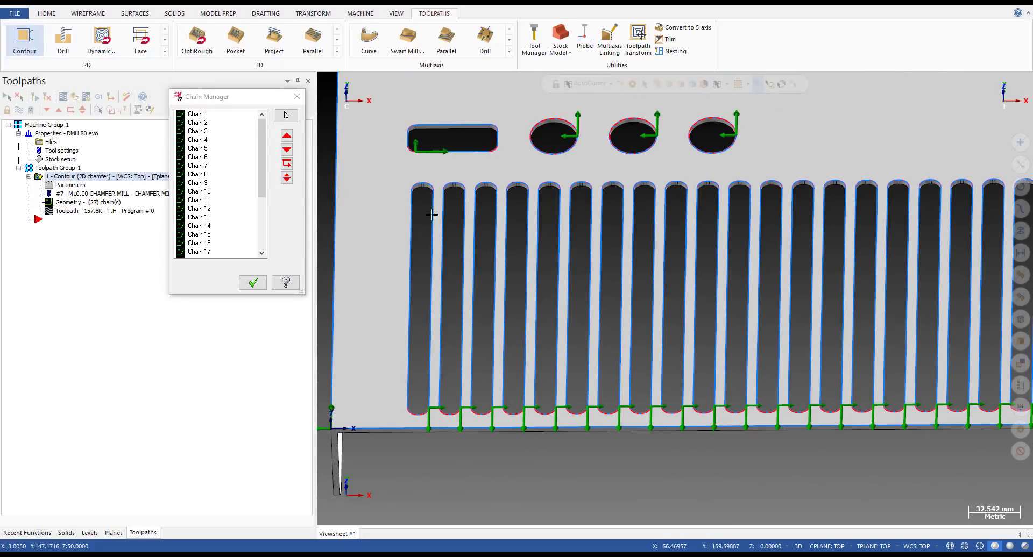
pyautogui.scroll(5, 426, 190)
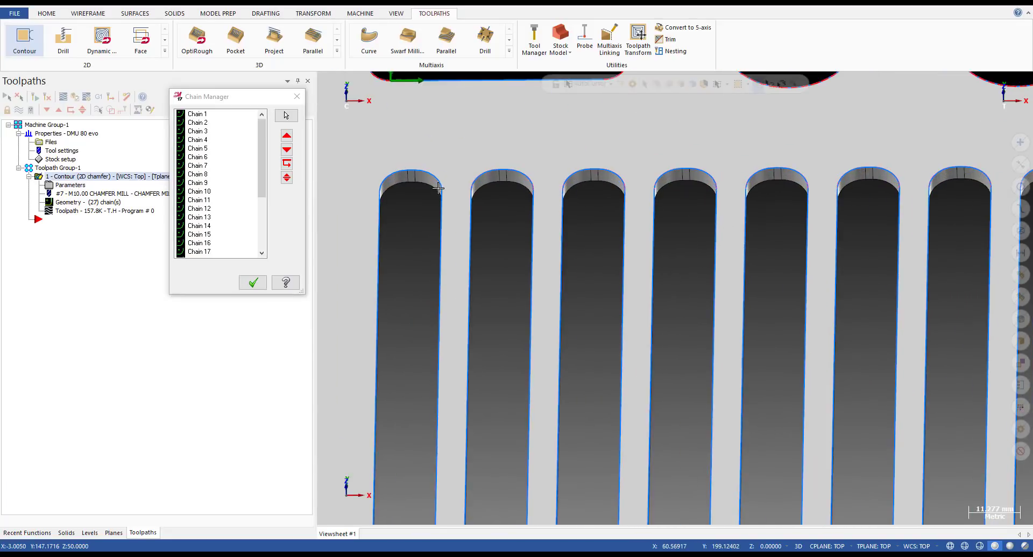
pyautogui.scroll(-8, 488, 224)
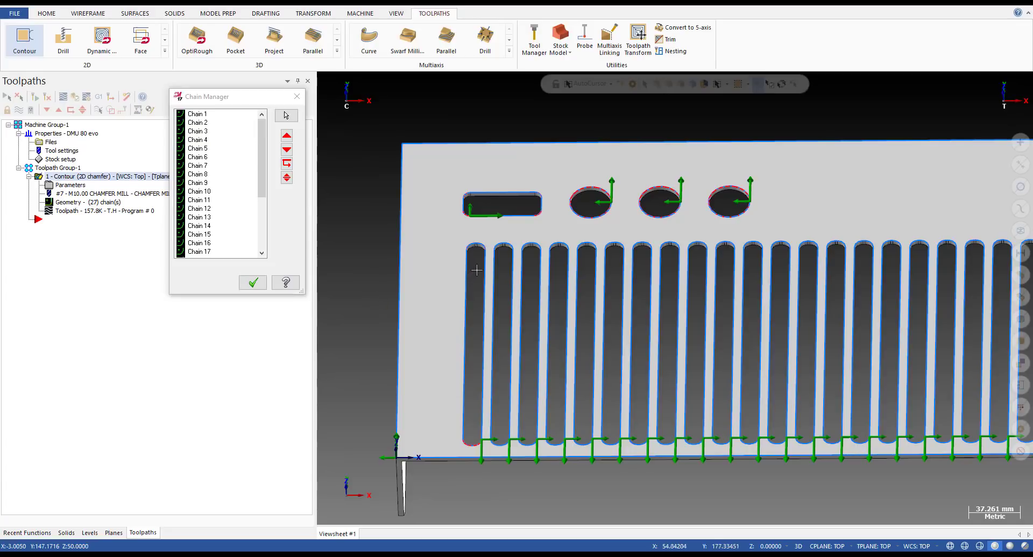
pyautogui.click(253, 282)
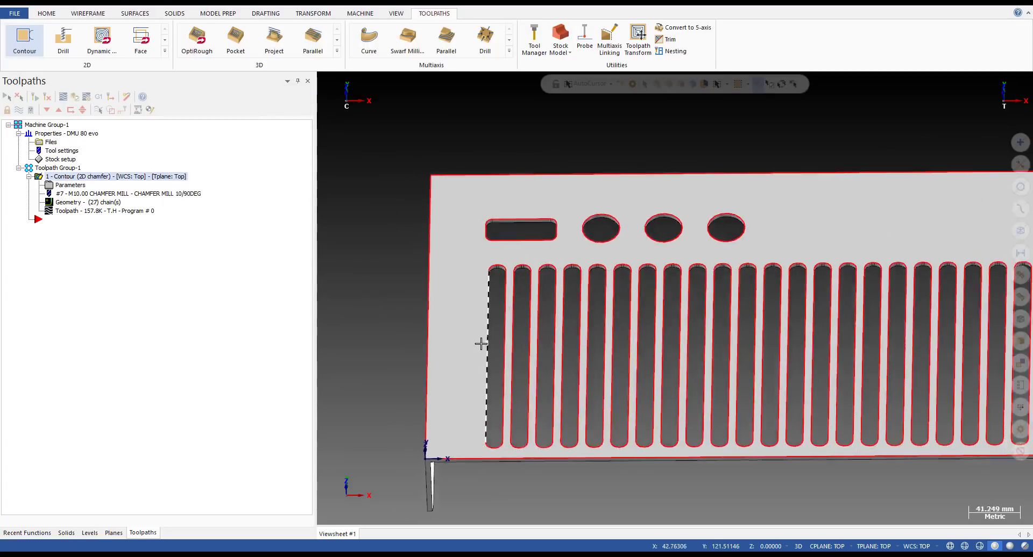
# Backplot the chamfer toolpath and check the entry and exit moves at the slots' lower ends in wireframe and shaded display.
pyautogui.click(88, 211)
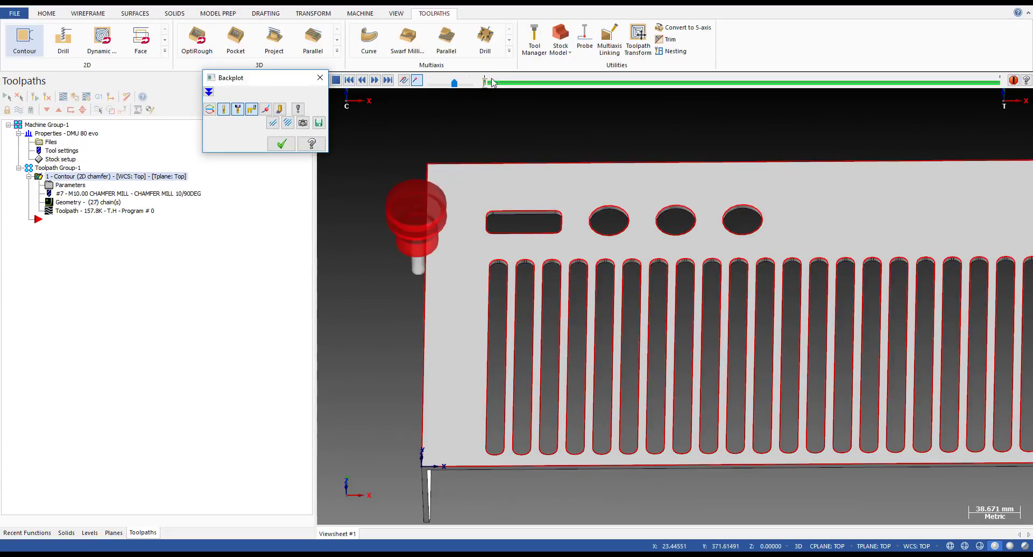
pyautogui.scroll(3, 485, 451)
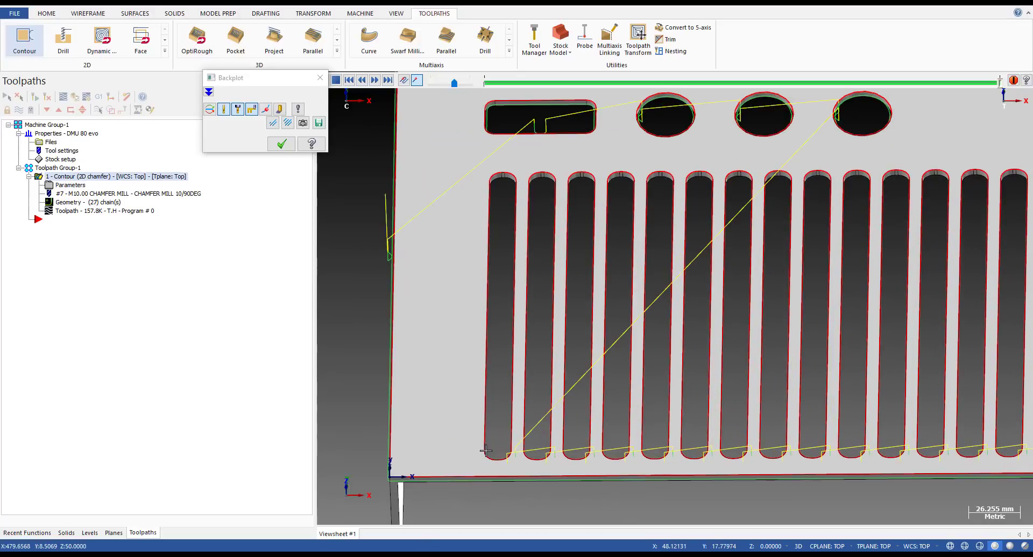
pyautogui.hotkey('alt', 's')
pyautogui.scroll(5, 487, 450)
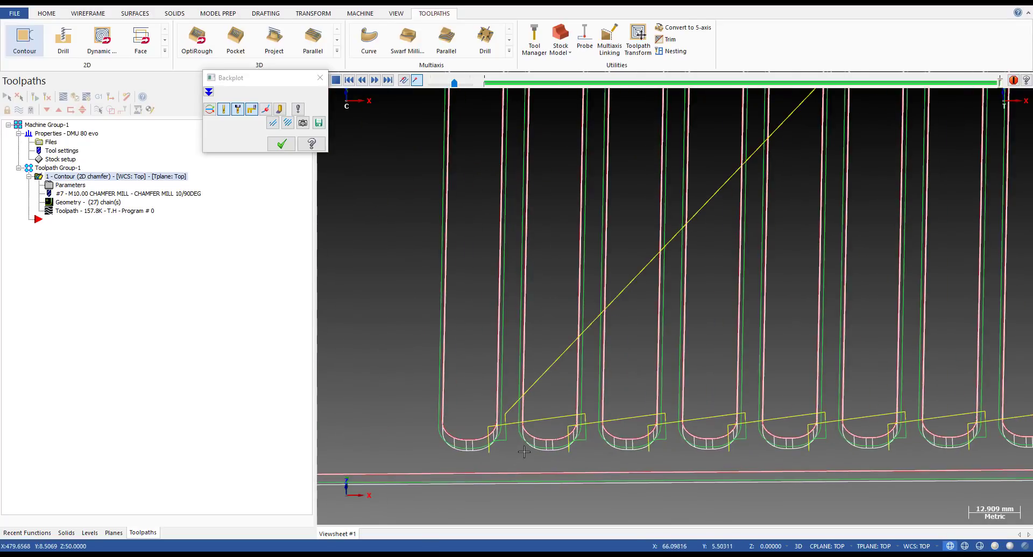
pyautogui.press('alt')
pyautogui.scroll(-4, 445, 449)
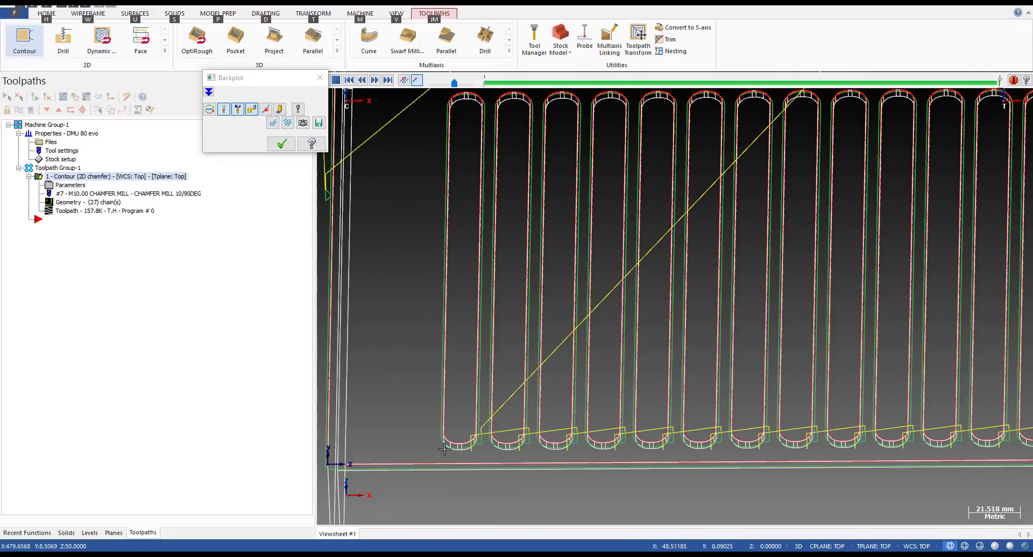
pyautogui.hotkey('alt', 's')
pyautogui.scroll(-4, 457, 434)
# Run a Verify simulation of the chamfer contour and watch the tool cut the outer edge and the openings above the slots.
pyautogui.click(63, 97)
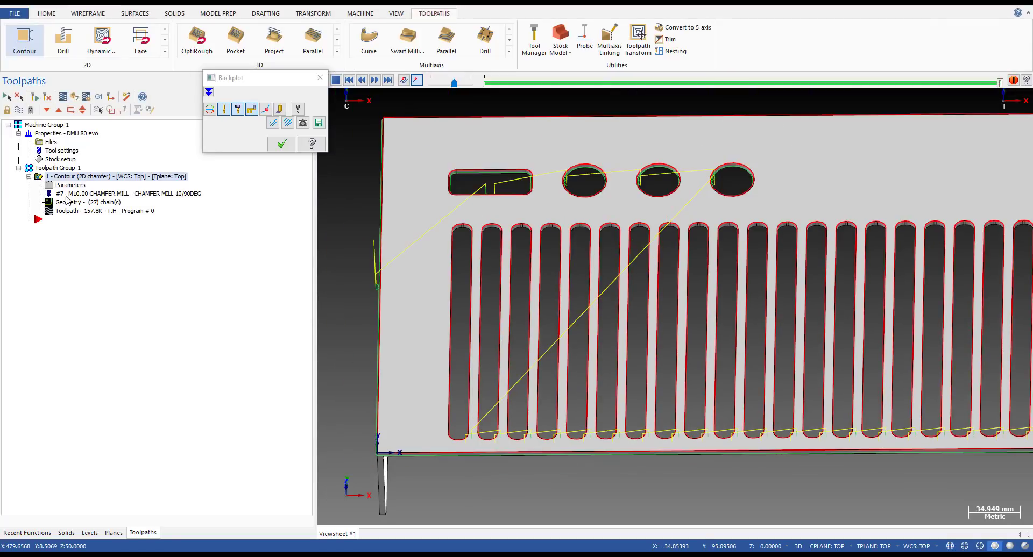
pyautogui.click(75, 98)
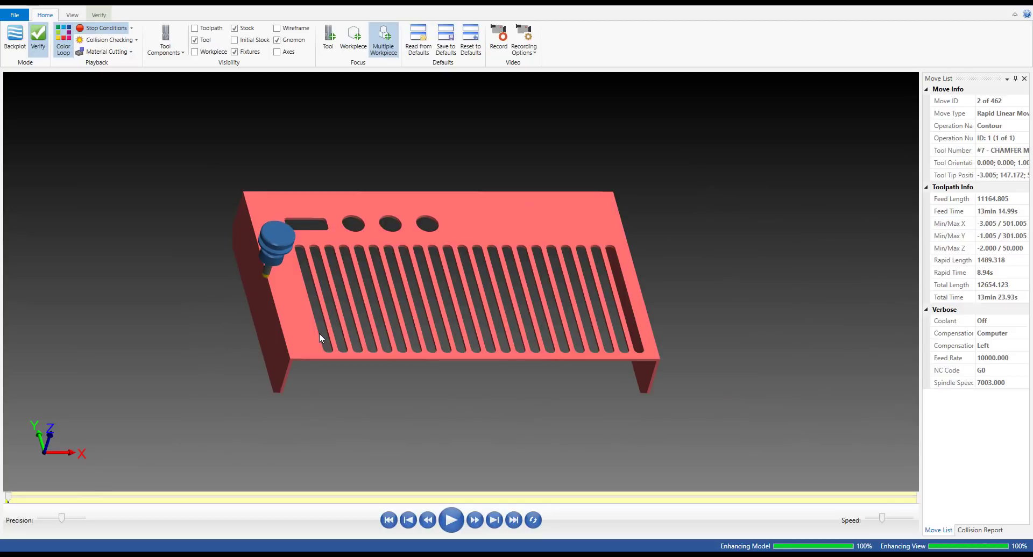
pyautogui.scroll(3, 315, 331)
pyautogui.hotkey('alt', '2')
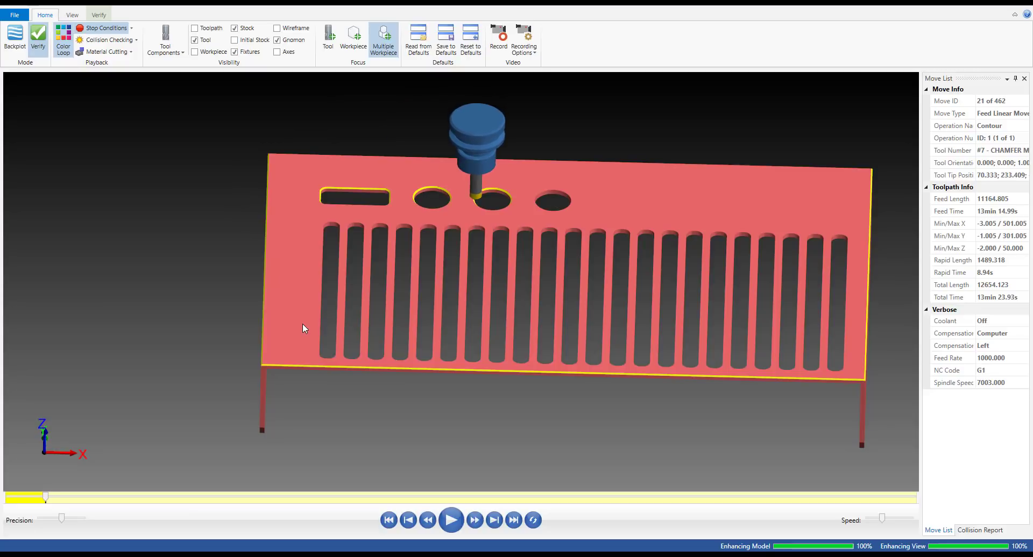
pyautogui.moveTo(303, 324); pyautogui.dragTo(315, 413, button='middle')
pyautogui.scroll(5, 315, 413)
pyautogui.moveTo(335, 365); pyautogui.dragTo(345, 336, button='middle')
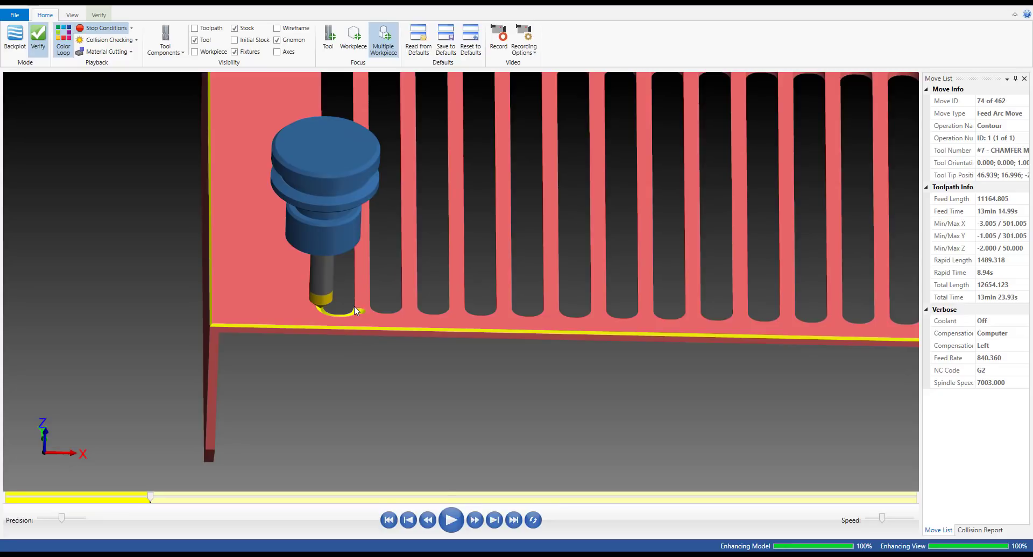
# Follow the simulated chamfering of the slots from the front and at an angle through to the last slot.
pyautogui.scroll(-3, 354, 280)
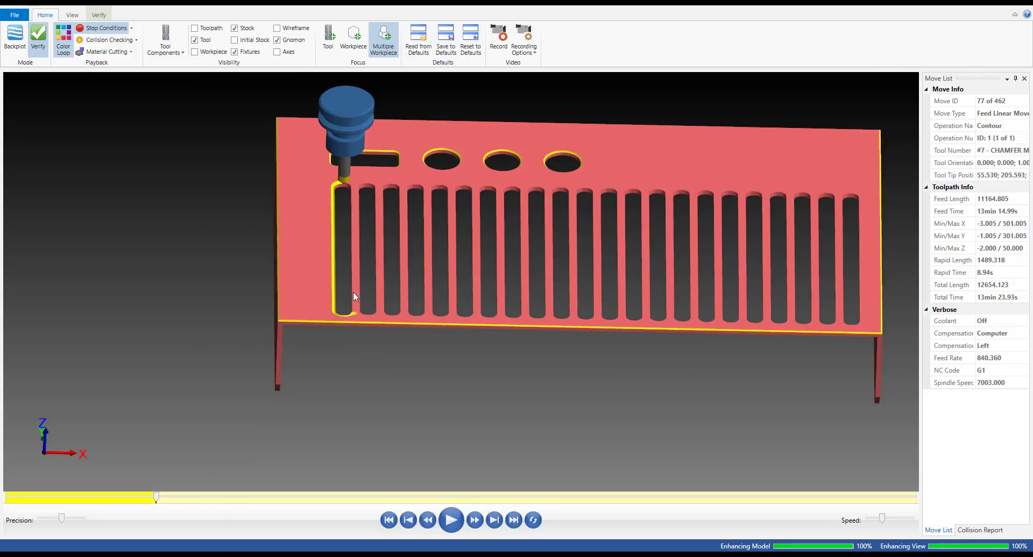
pyautogui.scroll(3, 353, 251)
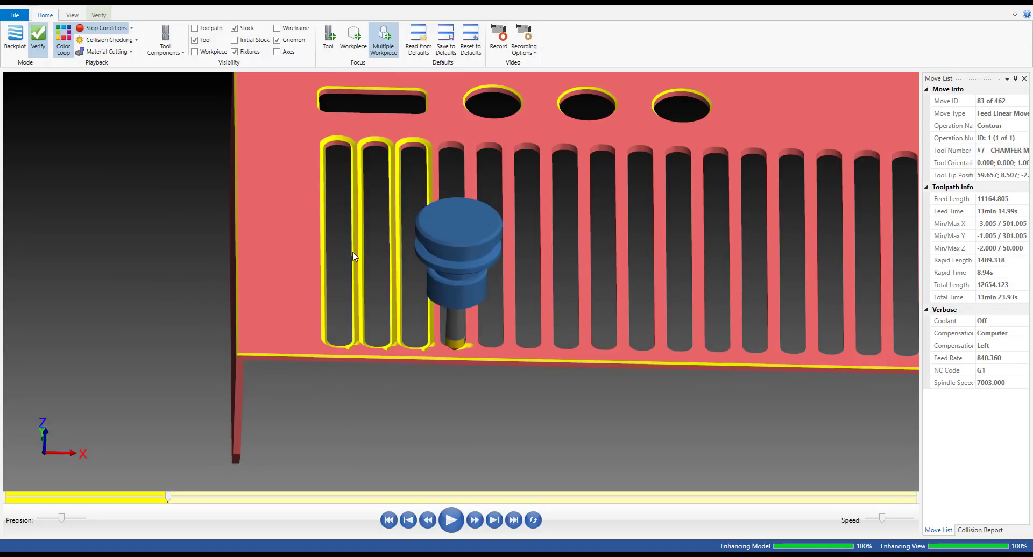
pyautogui.moveTo(457, 335); pyautogui.dragTo(482, 338, button='middle')
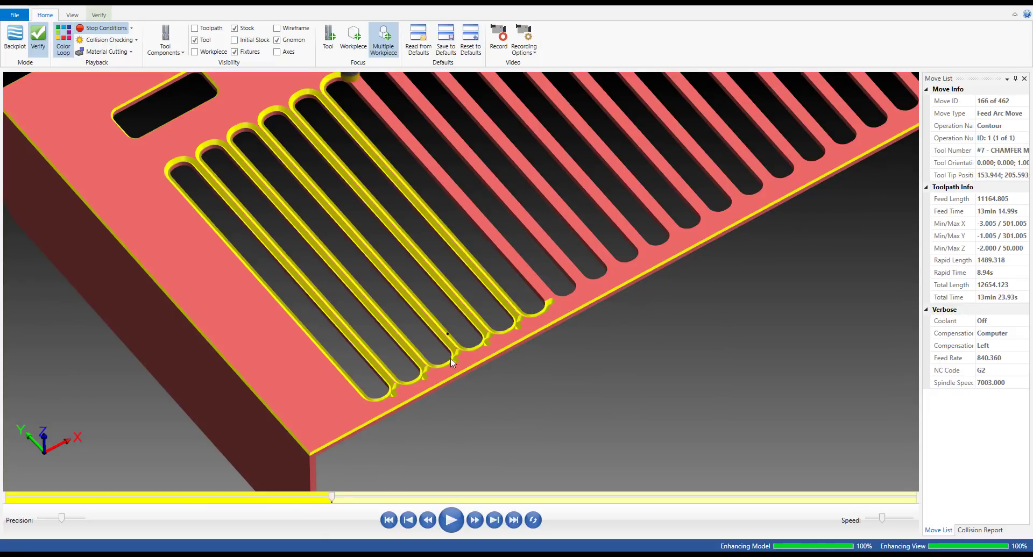
pyautogui.scroll(-5, 473, 350)
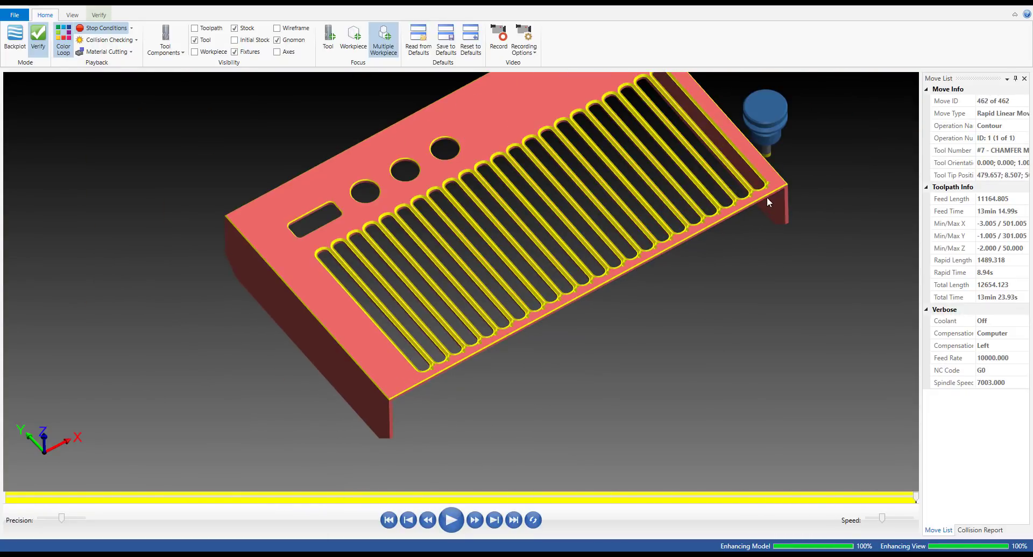
# Inspect the entry and exit cuts at the slots' lower ends on the simulated part, then close the simulator.
pyautogui.scroll(10, 768, 204)
pyautogui.scroll(-8, 765, 188)
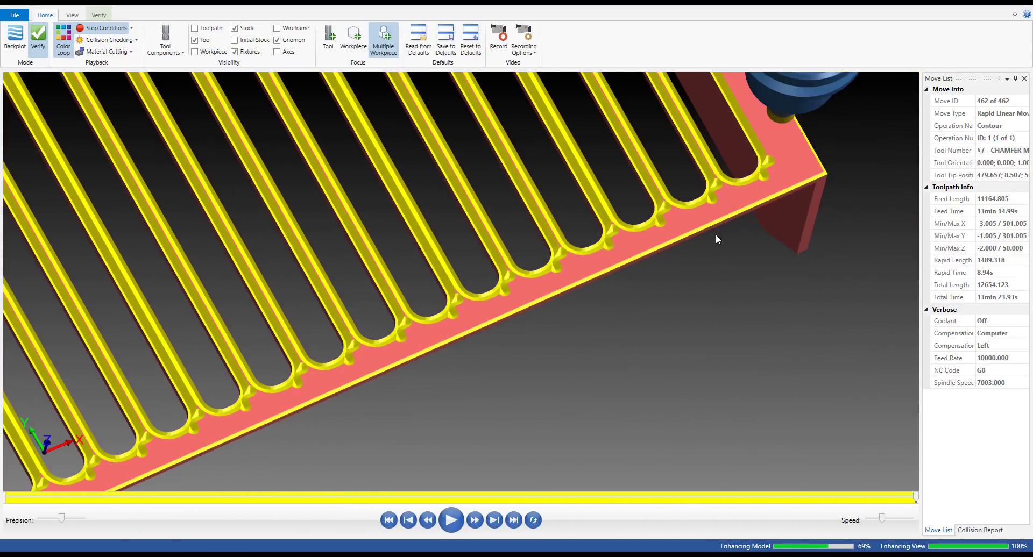
pyautogui.scroll(-5, 716, 239)
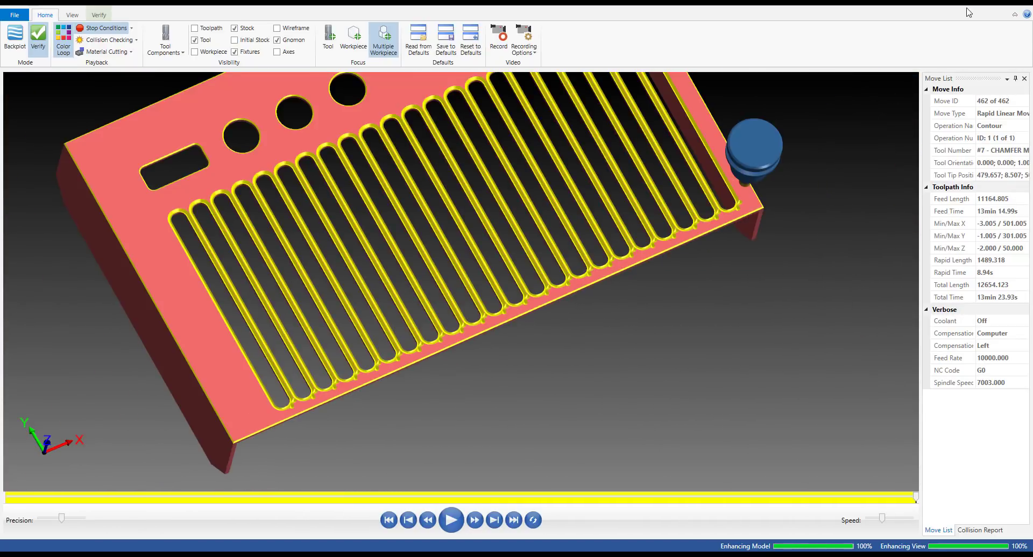
pyautogui.click(1024, 6)
# Open the chamfer contour's chain list and examine the slot chains' start arrows in a tilted view.
pyautogui.scroll(-3, 485, 269)
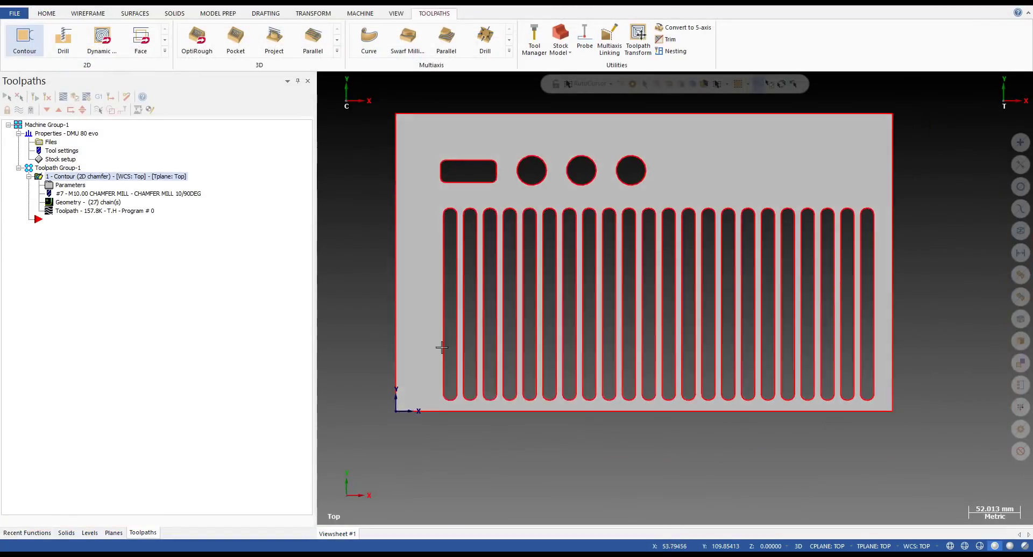
pyautogui.click(100, 203)
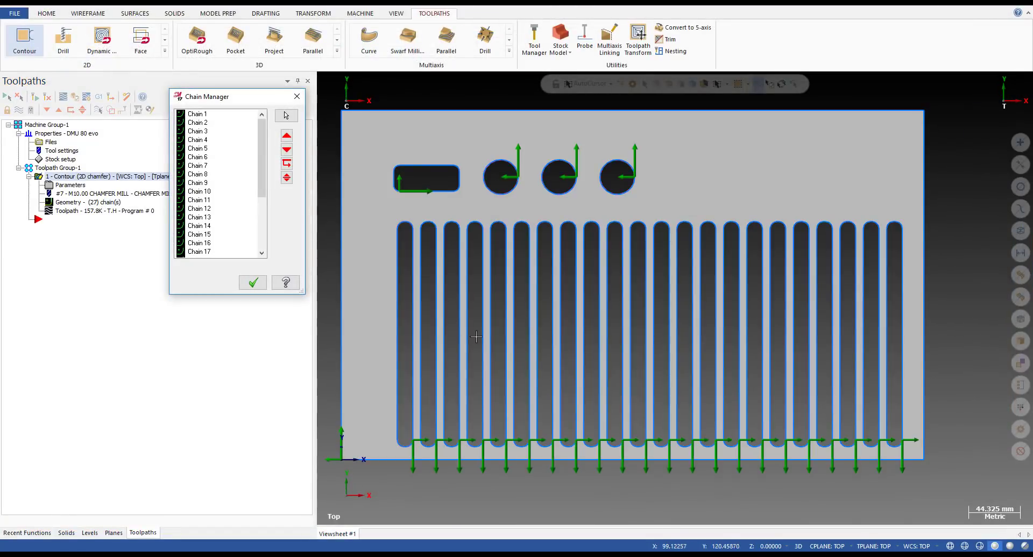
pyautogui.moveTo(501, 348); pyautogui.dragTo(468, 398, button='middle')
pyautogui.scroll(3, 468, 398)
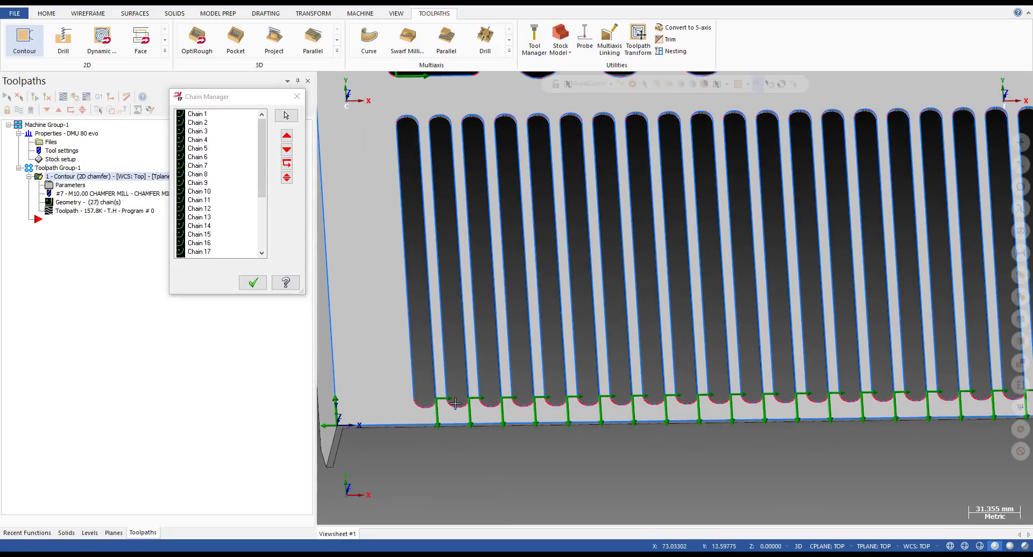
pyautogui.scroll(-1, 467, 404)
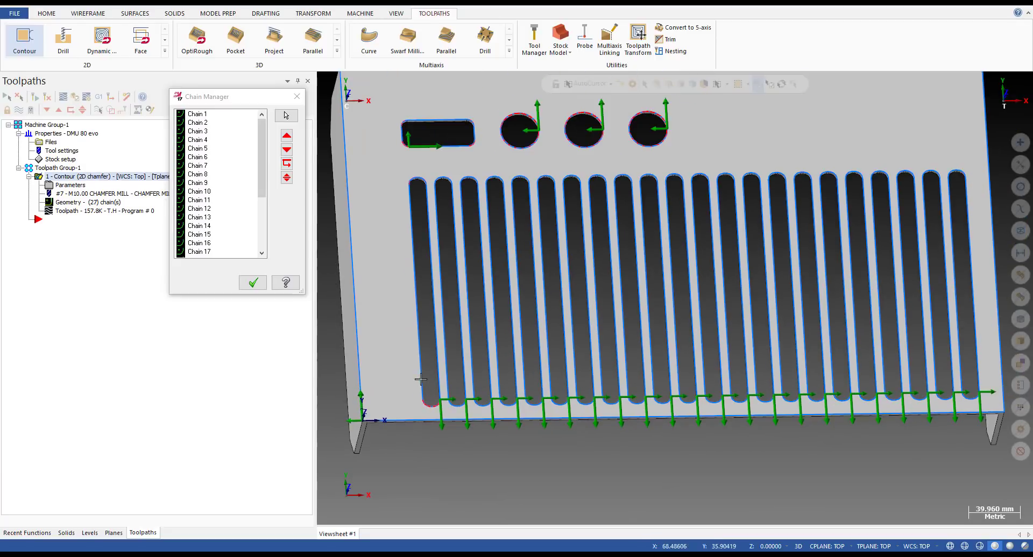
pyautogui.scroll(-1, 423, 380)
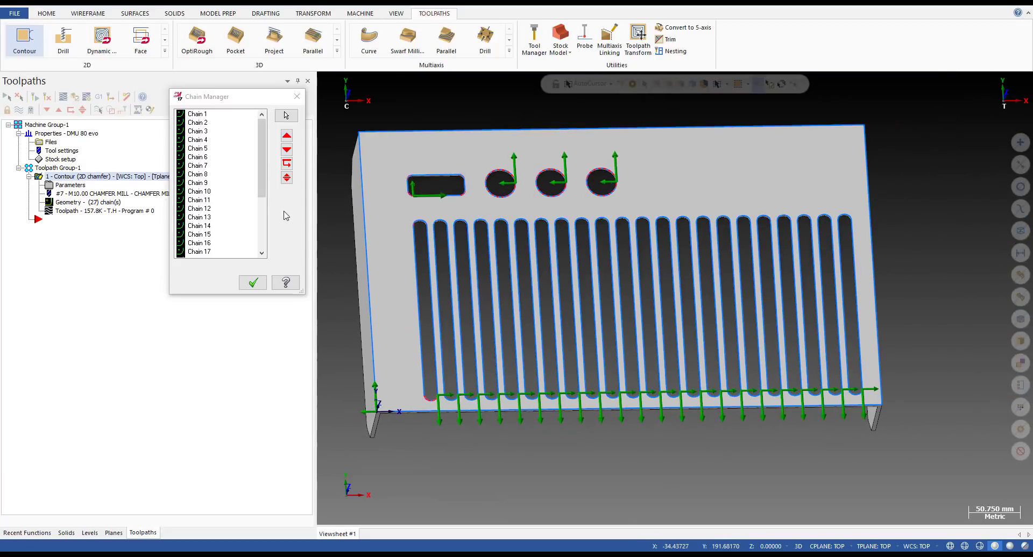
# Highlight Chain 6 through Chain 27 and examine the start arrows at the slots' lower ends.
pyautogui.click(207, 158)
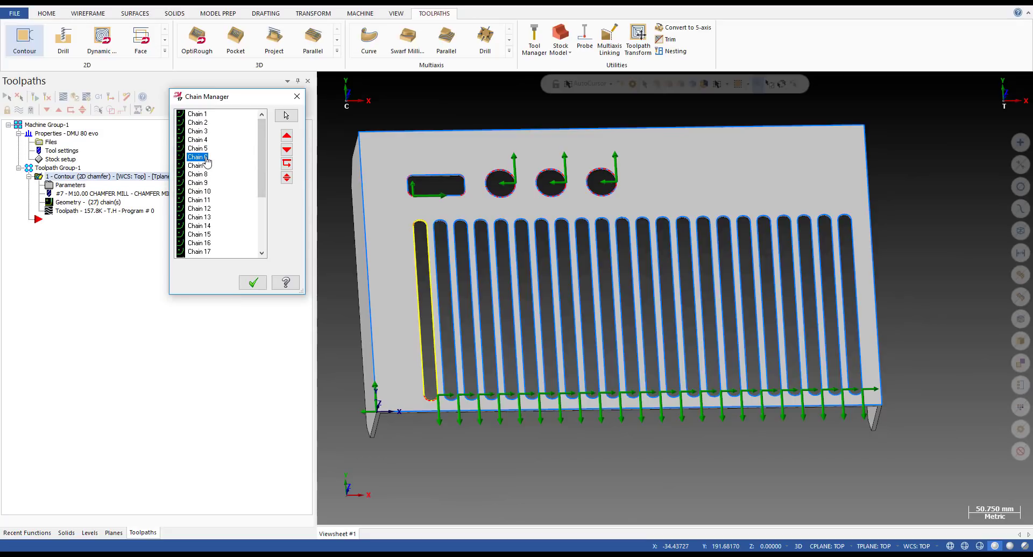
pyautogui.scroll(-4, 210, 213)
pyautogui.keyDown('shift'); pyautogui.click(199, 244); pyautogui.keyUp('shift')
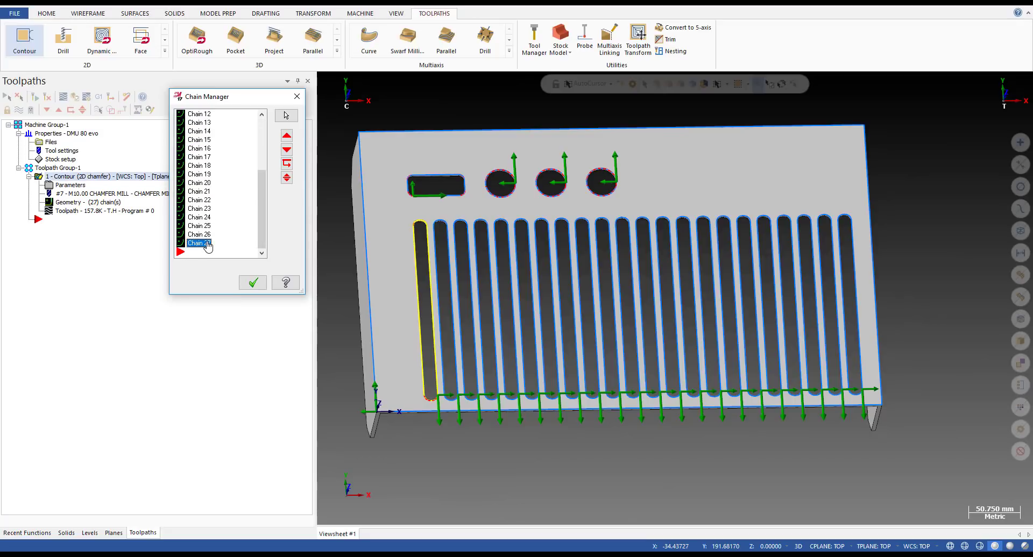
pyautogui.scroll(2, 455, 403)
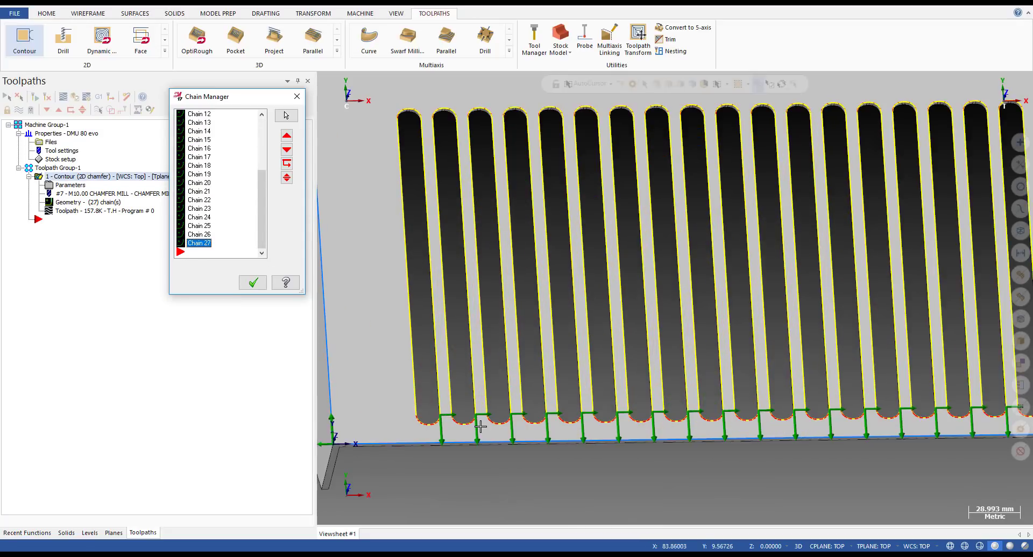
pyautogui.scroll(1, 434, 401)
pyautogui.scroll(4, 434, 401)
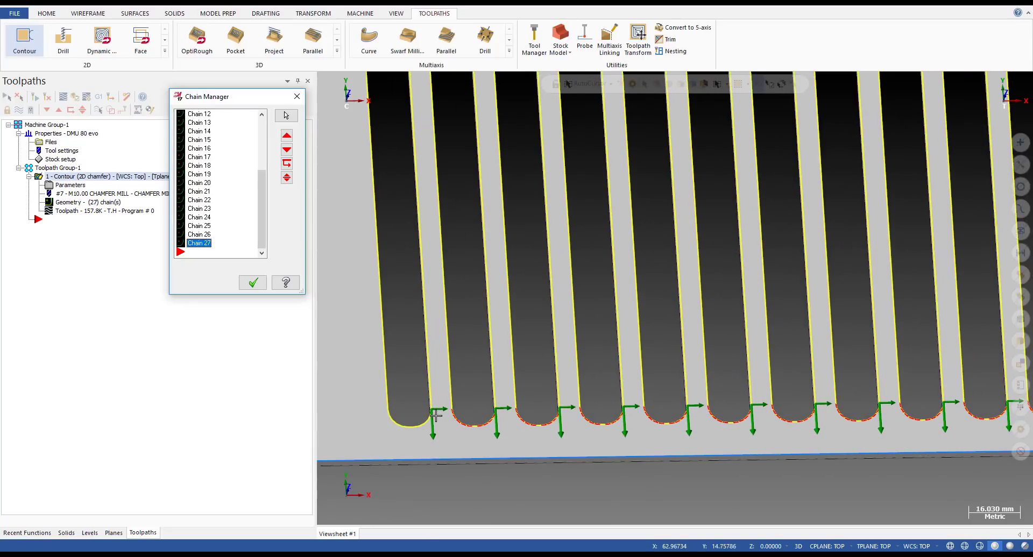
pyautogui.scroll(4, 221, 234)
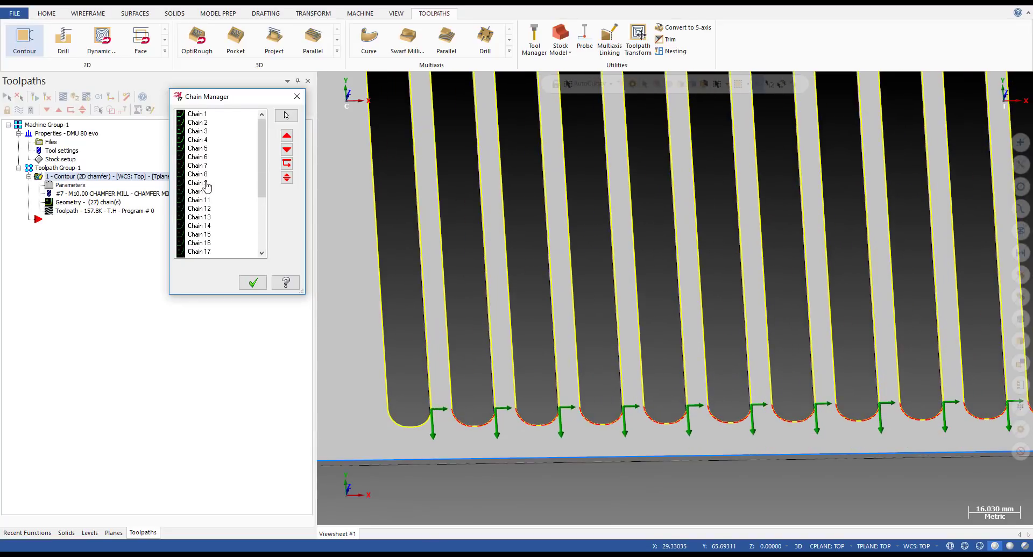
# Reverse the direction of Chain 6 on the first slot and compare its start arrows with the neighbouring slots.
pyautogui.click(204, 158)
pyautogui.rightClick(204, 158)
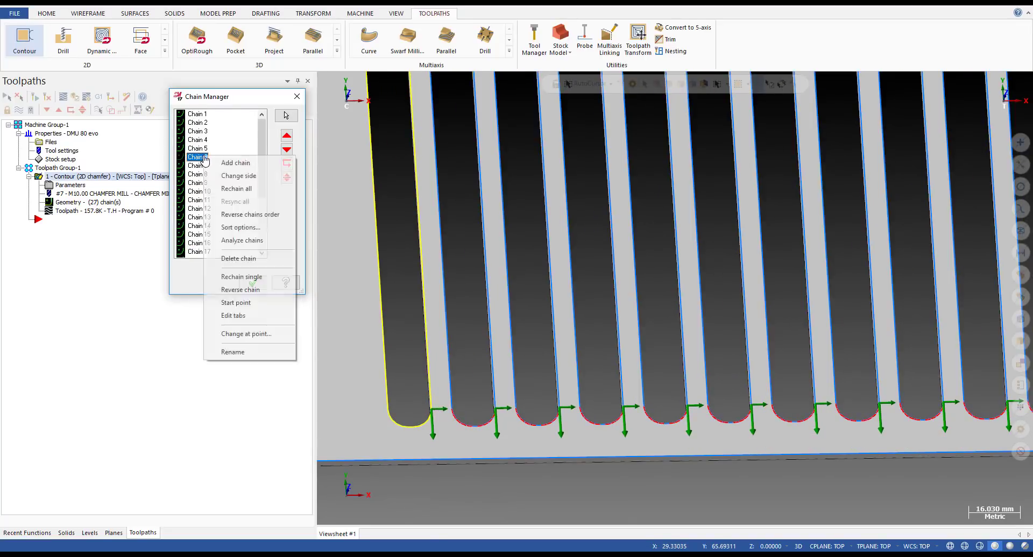
pyautogui.click(245, 290)
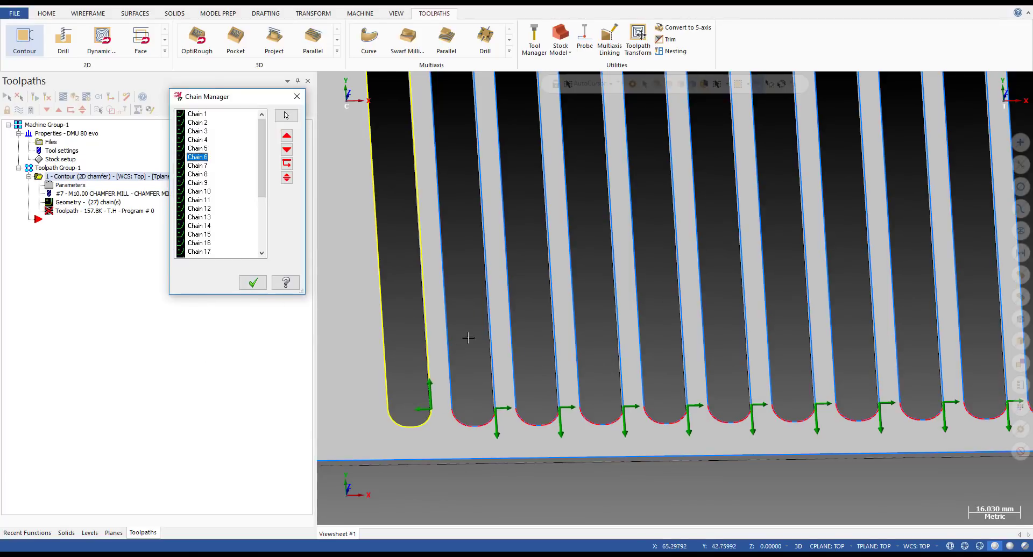
pyautogui.scroll(-3, 441, 395)
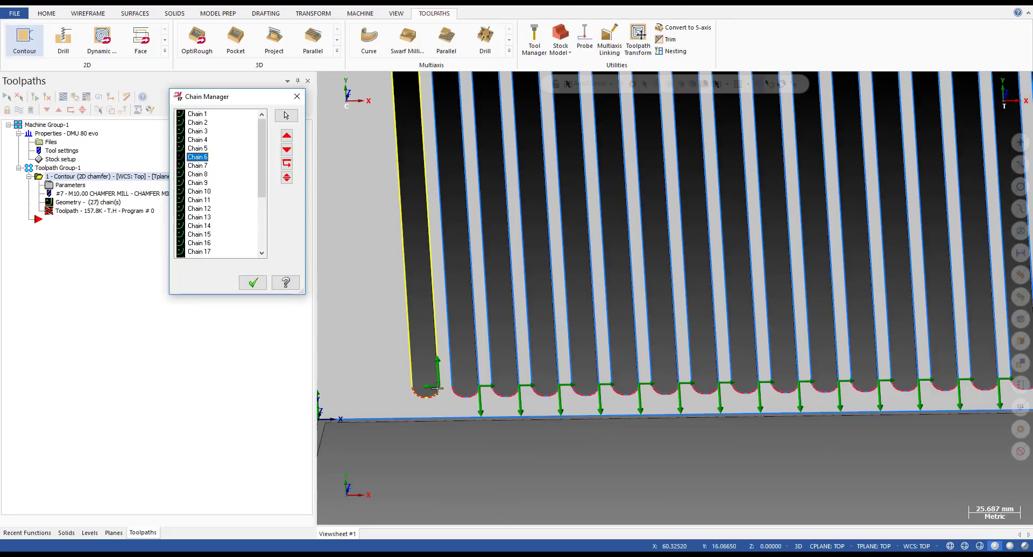
pyautogui.scroll(-2, 397, 376)
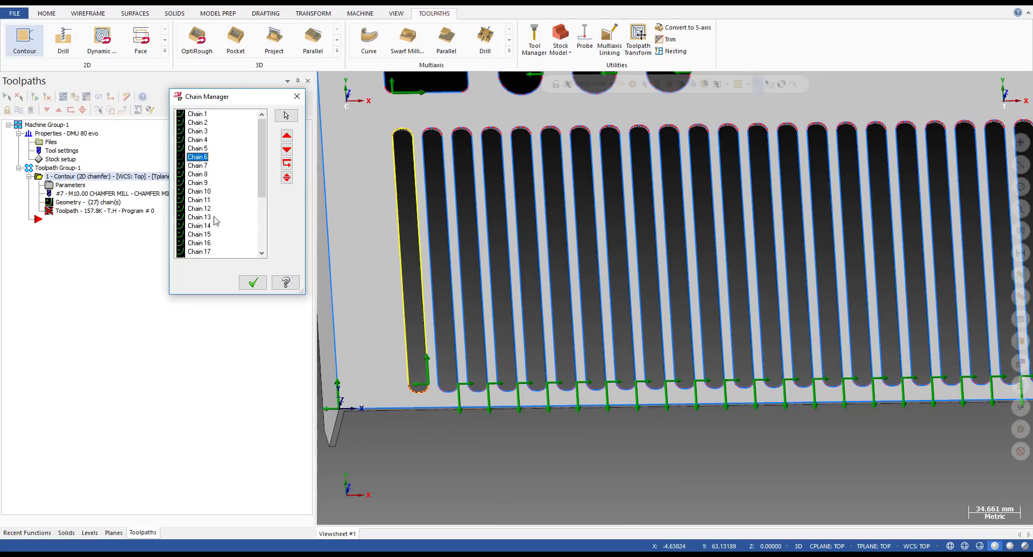
pyautogui.scroll(-2, 443, 259)
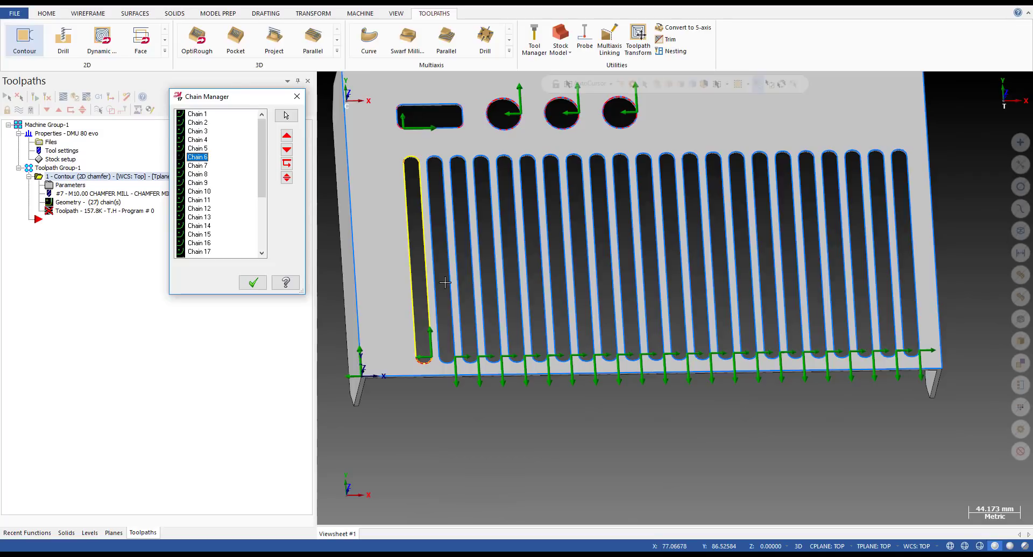
# Reverse the directions of Chain 7 and Chain 12 on the slots.
pyautogui.click(199, 165)
pyautogui.click(200, 158)
pyautogui.click(199, 166)
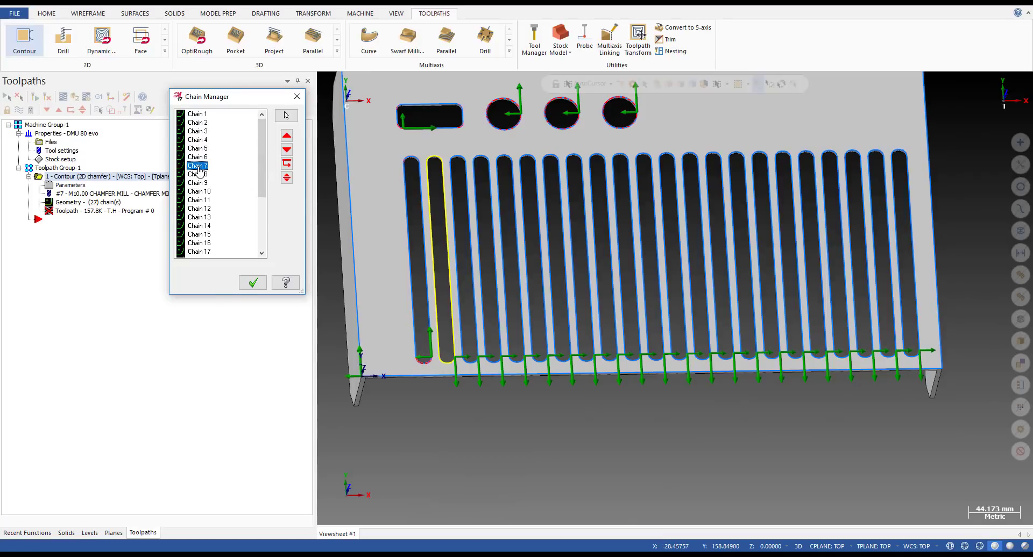
pyautogui.rightClick(198, 167)
pyautogui.click(234, 302)
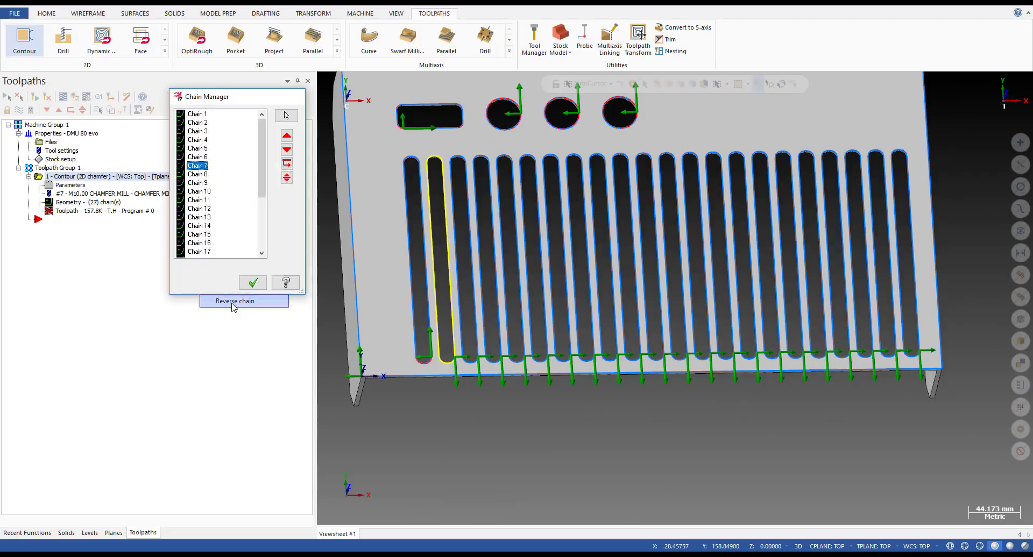
pyautogui.click(199, 218)
pyautogui.rightClick(203, 210)
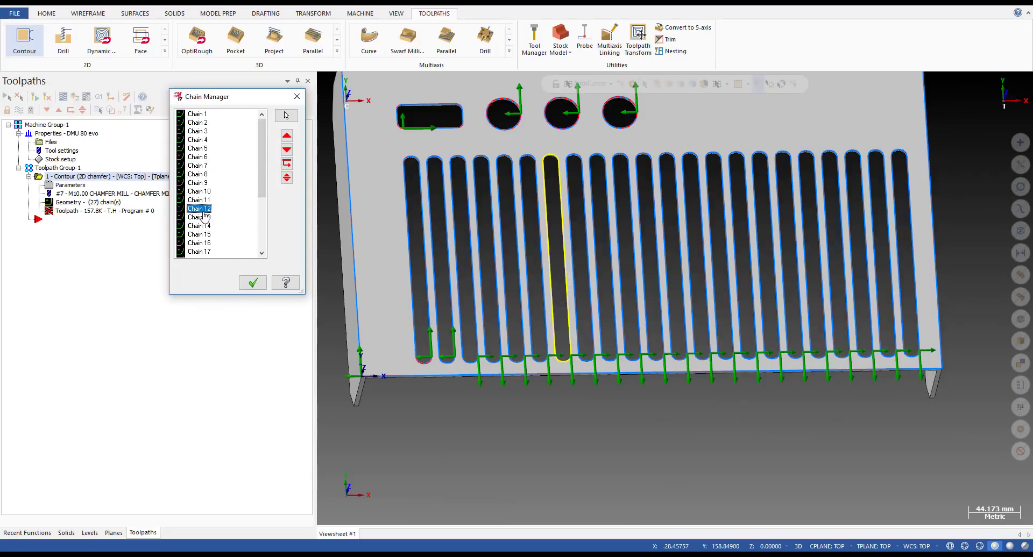
pyautogui.click(237, 347)
# Reverse Chain 6 and Chain 7 back to their original directions.
pyautogui.click(199, 157)
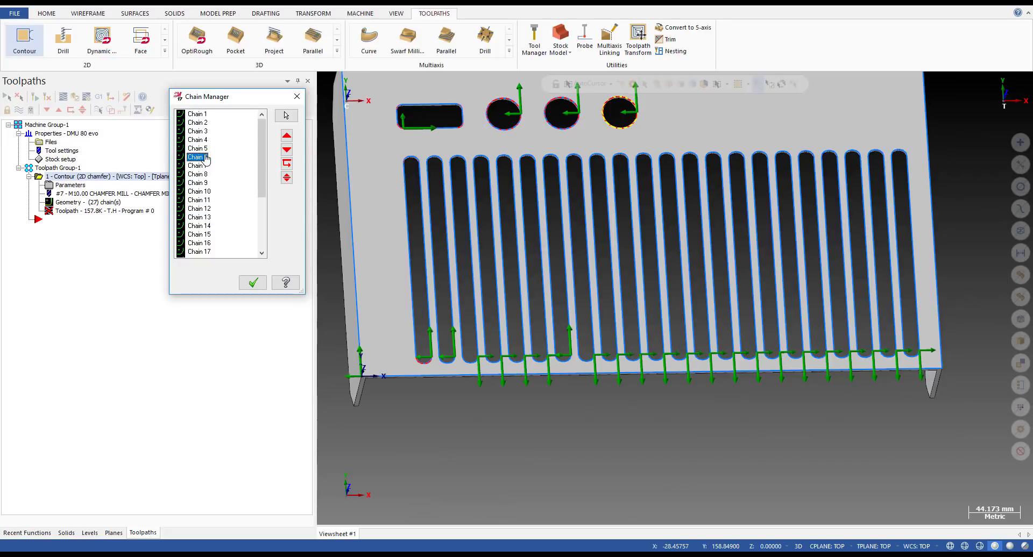
pyautogui.rightClick(201, 157)
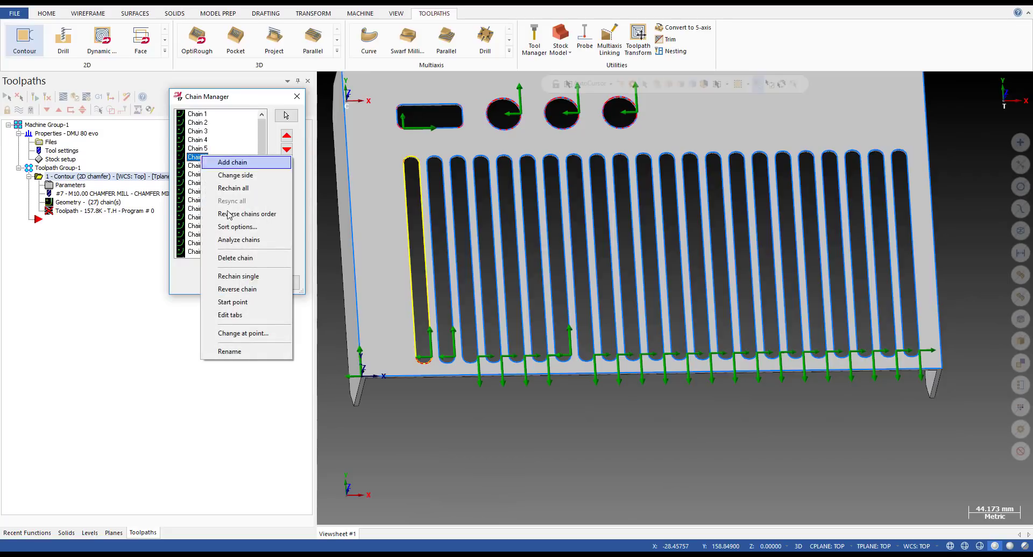
pyautogui.click(235, 289)
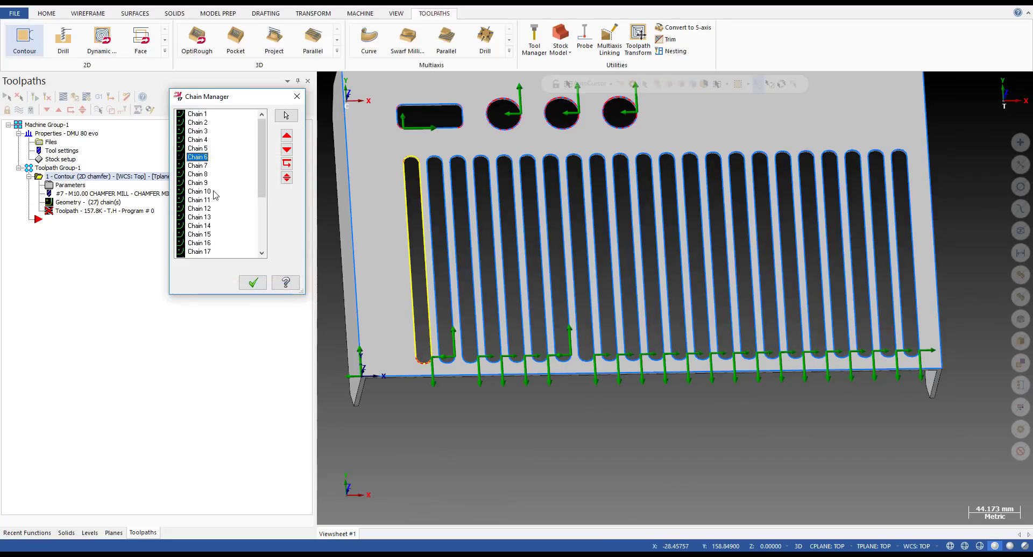
pyautogui.click(198, 165)
pyautogui.rightClick(202, 166)
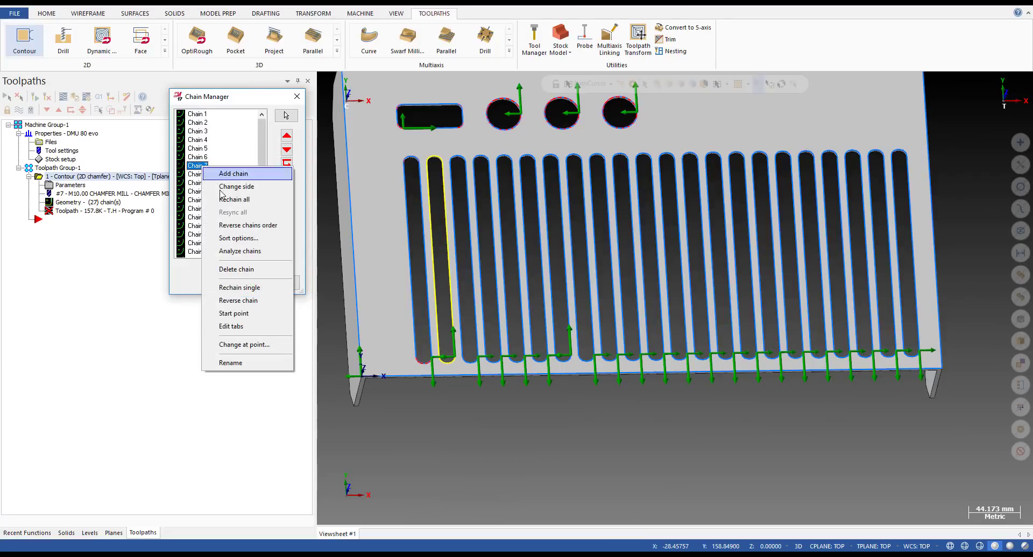
pyautogui.click(241, 315)
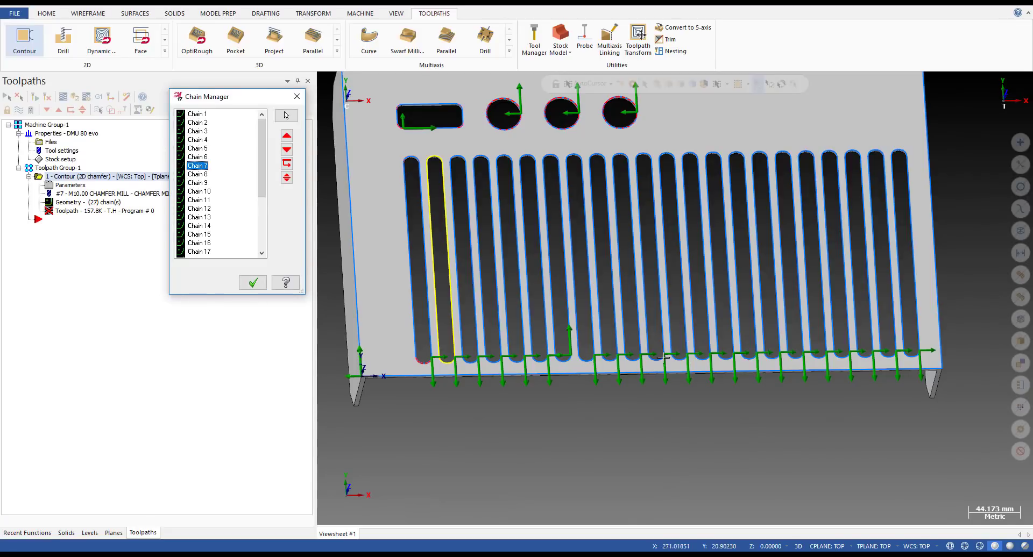
# Reverse Chain 12 back to its original direction and check the start arrows across all the slots.
pyautogui.scroll(3, 678, 352)
pyautogui.scroll(-2, 677, 353)
pyautogui.click(199, 209)
pyautogui.rightClick(203, 215)
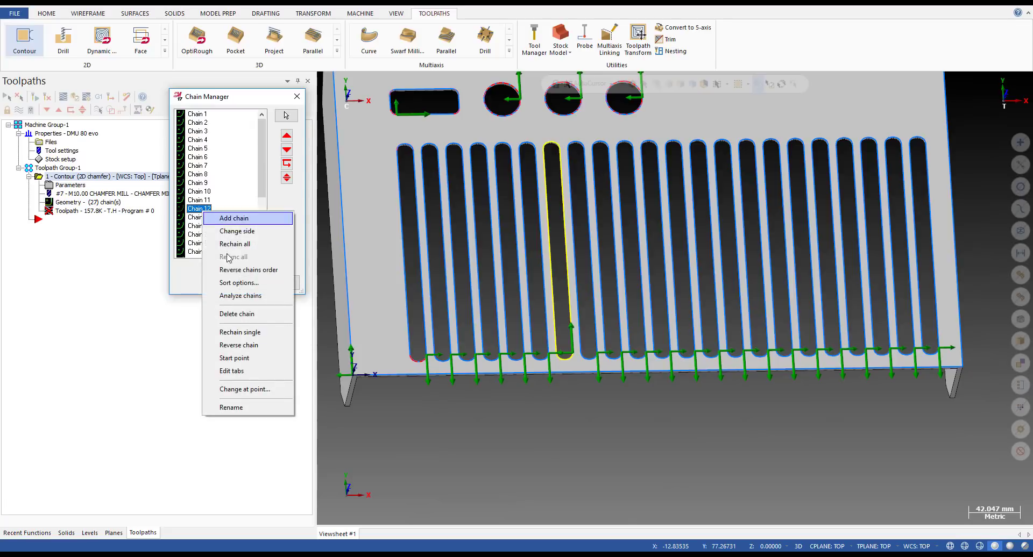
pyautogui.click(240, 422)
pyautogui.scroll(-1, 527, 353)
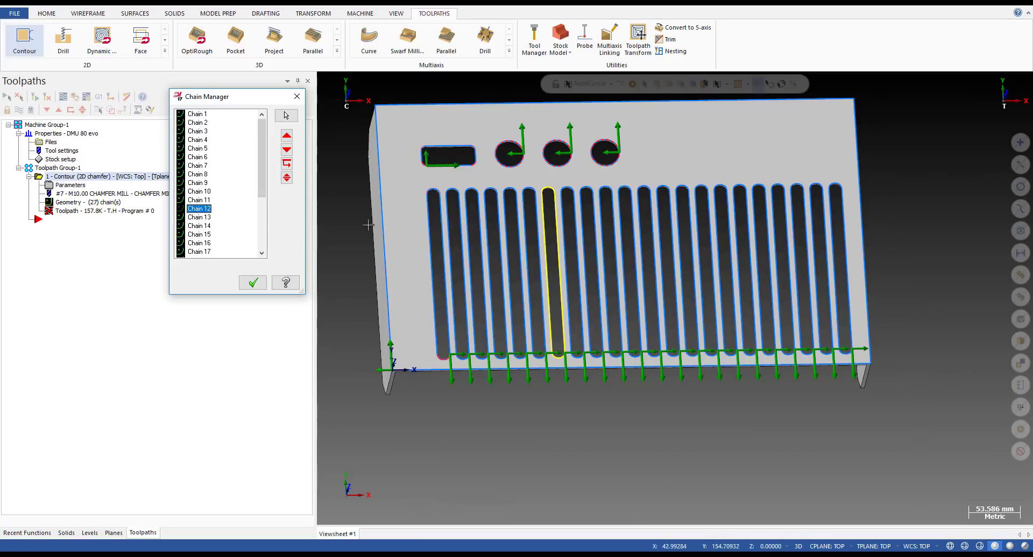
# Select Chain 11 and check which editing options are offered for a single slot chain.
pyautogui.click(201, 192)
pyautogui.moveTo(204, 197)
pyautogui.mouseDown()
pyautogui.moveTo(196, 158)
pyautogui.moveTo(201, 204)
pyautogui.moveTo(200, 193)
pyautogui.mouseUp()
pyautogui.rightClick(200, 215)
pyautogui.press('Escape')
pyautogui.rightClick(200, 203)
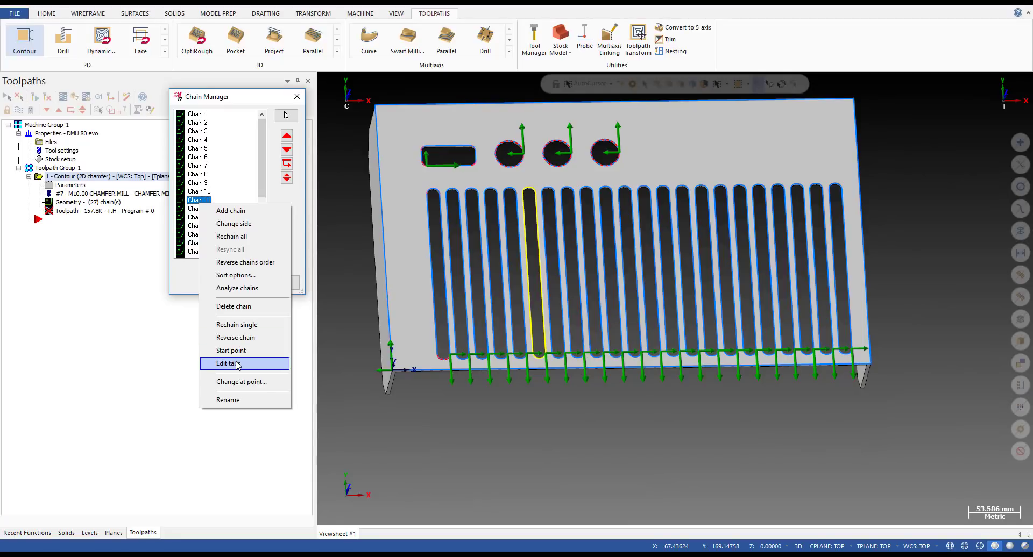
# Highlight Chains 7 through 11 one at a time to identify the slot each belongs to.
pyautogui.click(198, 166)
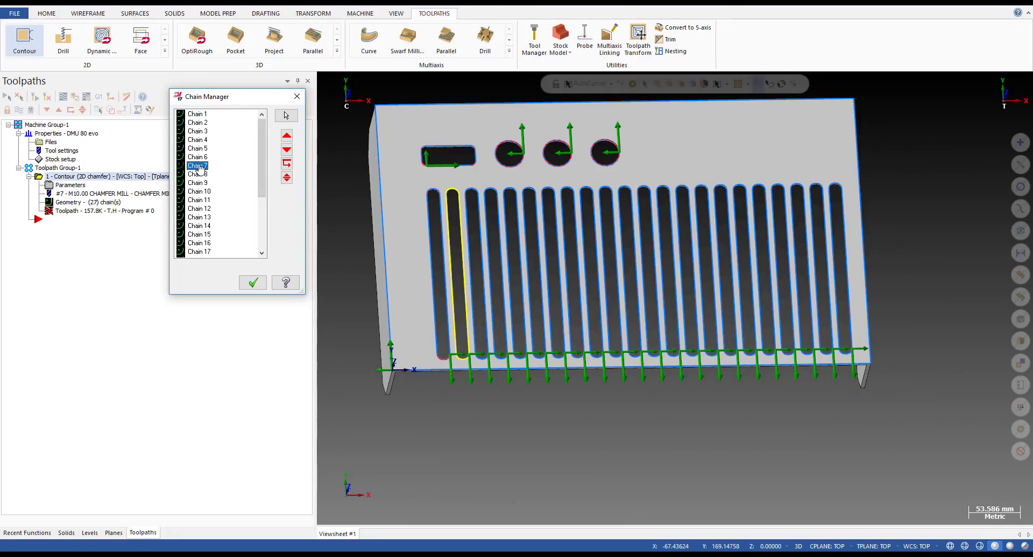
pyautogui.click(202, 174)
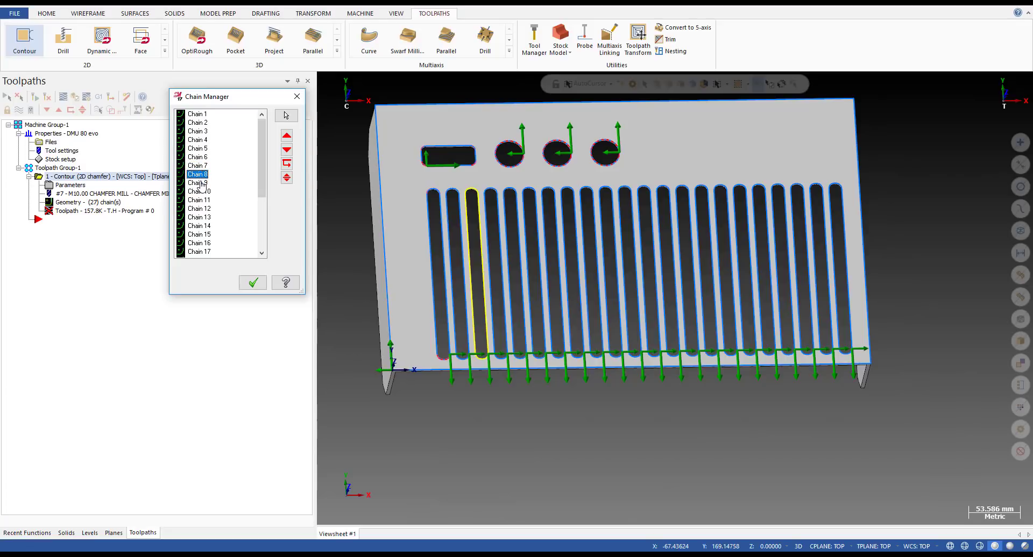
pyautogui.click(201, 183)
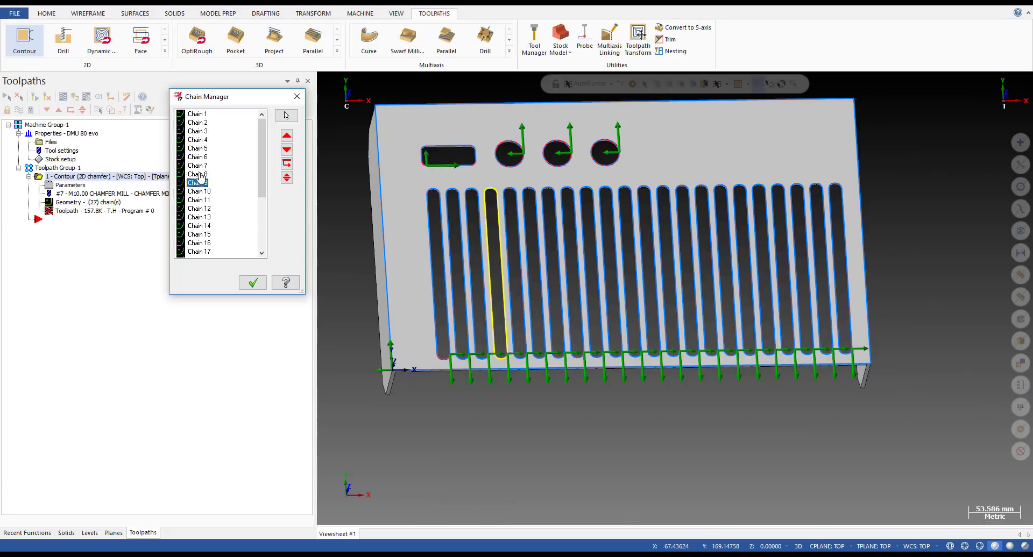
pyautogui.click(196, 192)
pyautogui.click(197, 200)
# Select Chains 6 through 17 together as one group of slots.
pyautogui.click(198, 157)
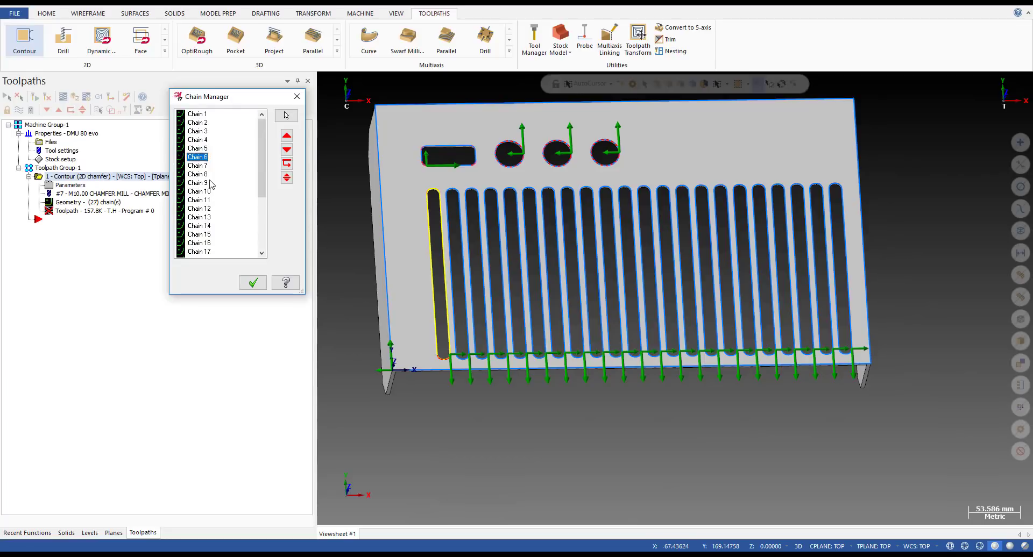
pyautogui.click(198, 166)
pyautogui.click(197, 174)
pyautogui.click(197, 183)
pyautogui.click(197, 191)
pyautogui.click(197, 200)
pyautogui.click(198, 208)
pyautogui.click(198, 217)
pyautogui.click(198, 226)
pyautogui.click(199, 234)
pyautogui.click(199, 242)
pyautogui.click(200, 252)
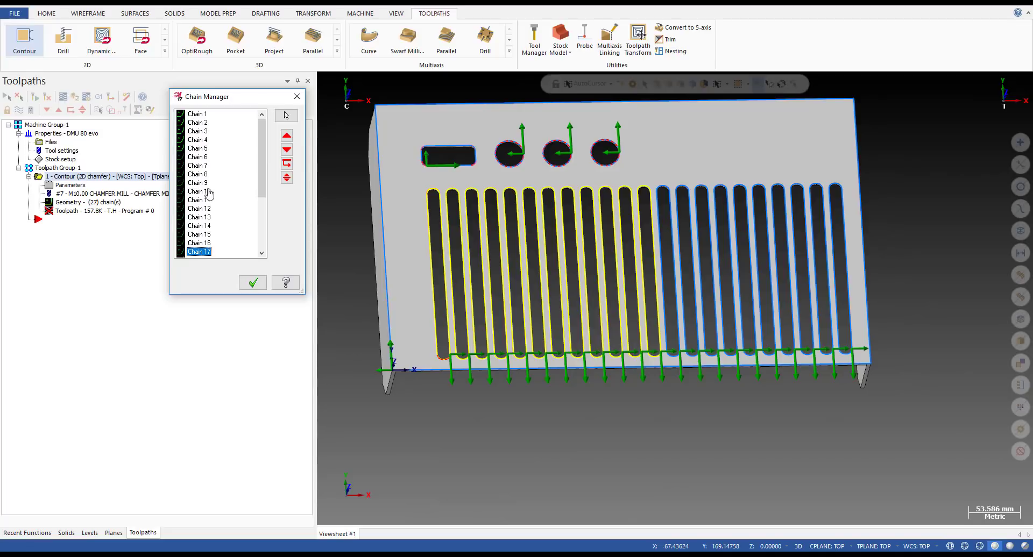
# Select Chains 6 through 27 and try to reverse the whole group from Chain 10.
pyautogui.click(197, 148)
pyautogui.click(198, 157)
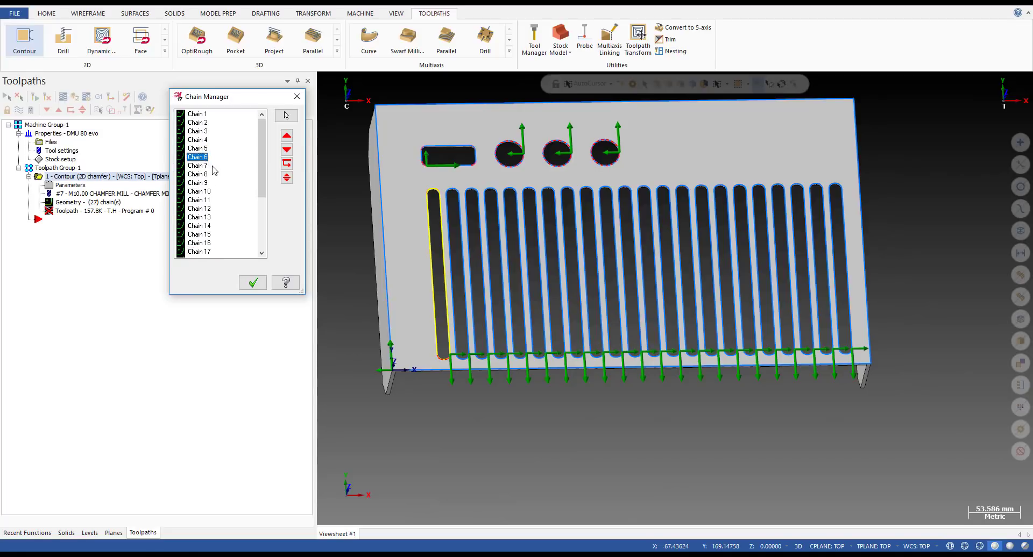
pyautogui.scroll(-4, 215, 170)
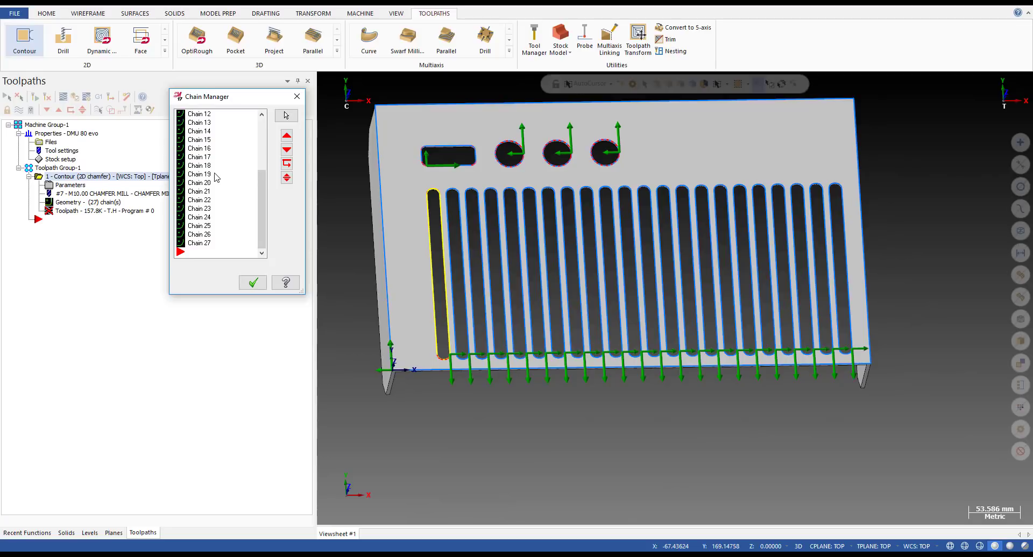
pyautogui.click(204, 245)
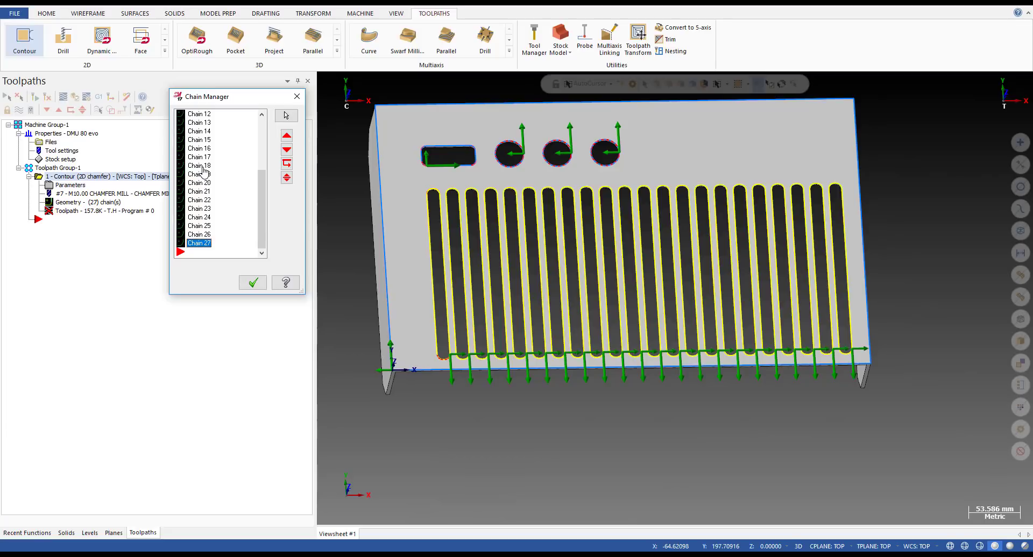
pyautogui.scroll(4, 198, 198)
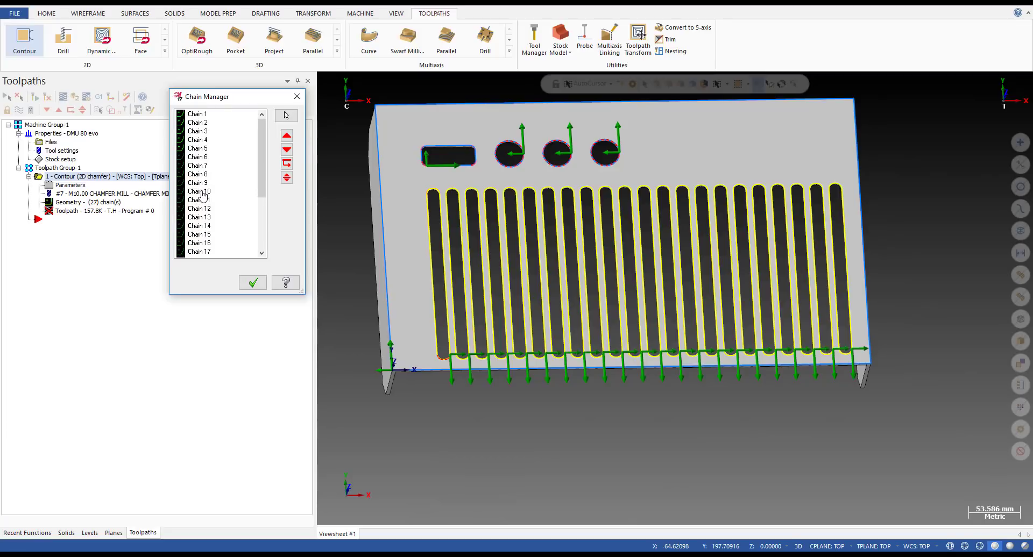
pyautogui.rightClick(203, 193)
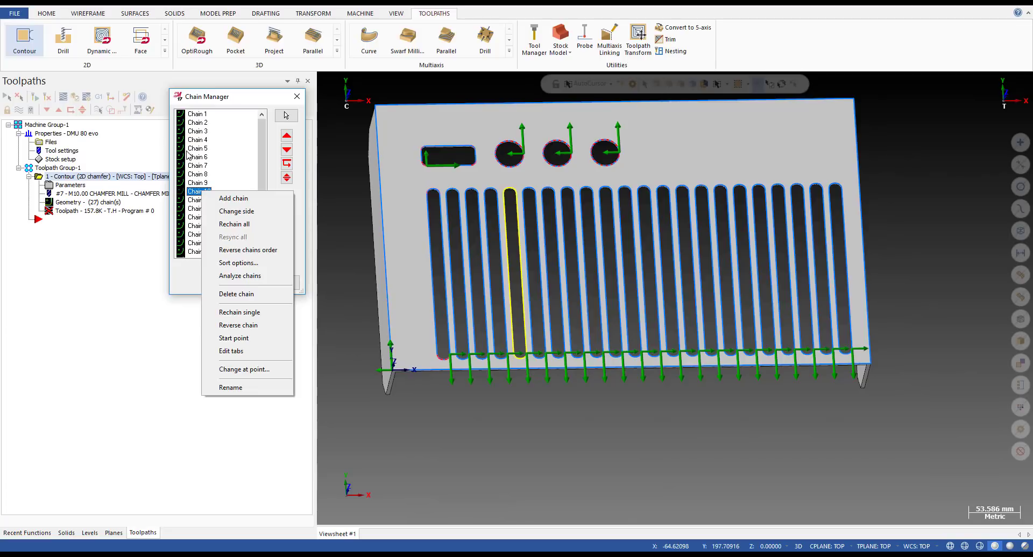
pyautogui.click(233, 330)
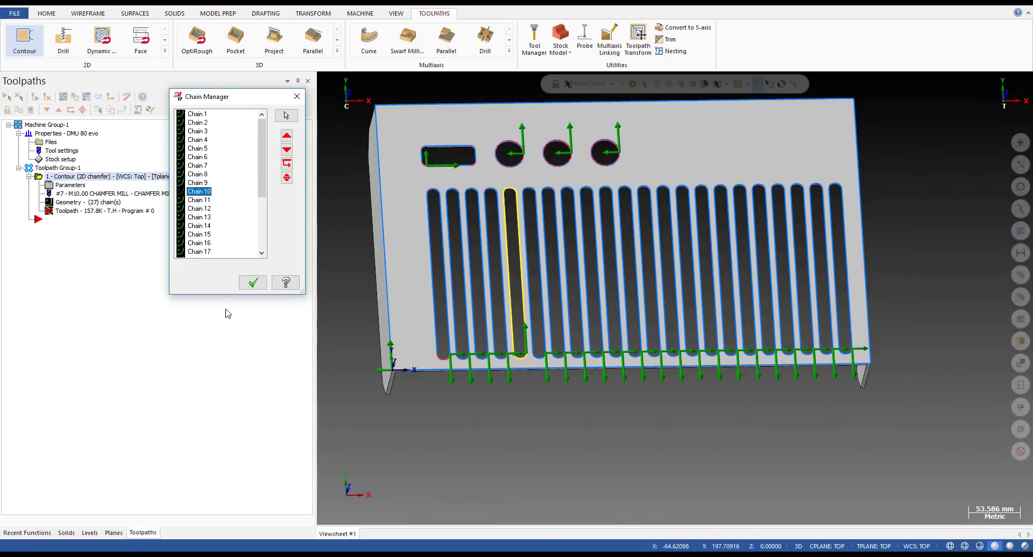
# Reverse Chain 10 back to its original direction.
pyautogui.rightClick(202, 192)
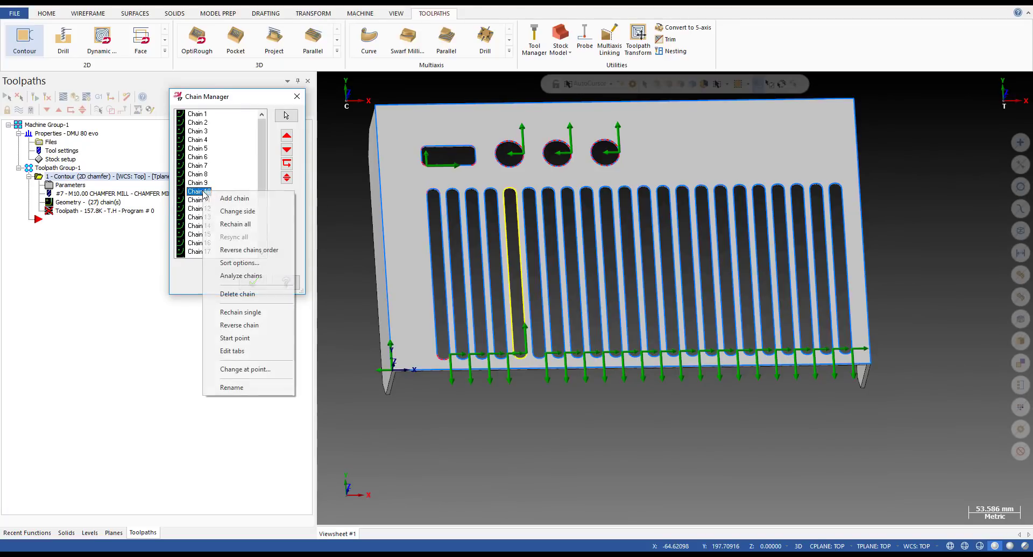
pyautogui.click(239, 326)
pyautogui.click(200, 166)
# Select Chains 6 through 16 and try to reverse the group from Chain 8.
pyautogui.click(202, 157)
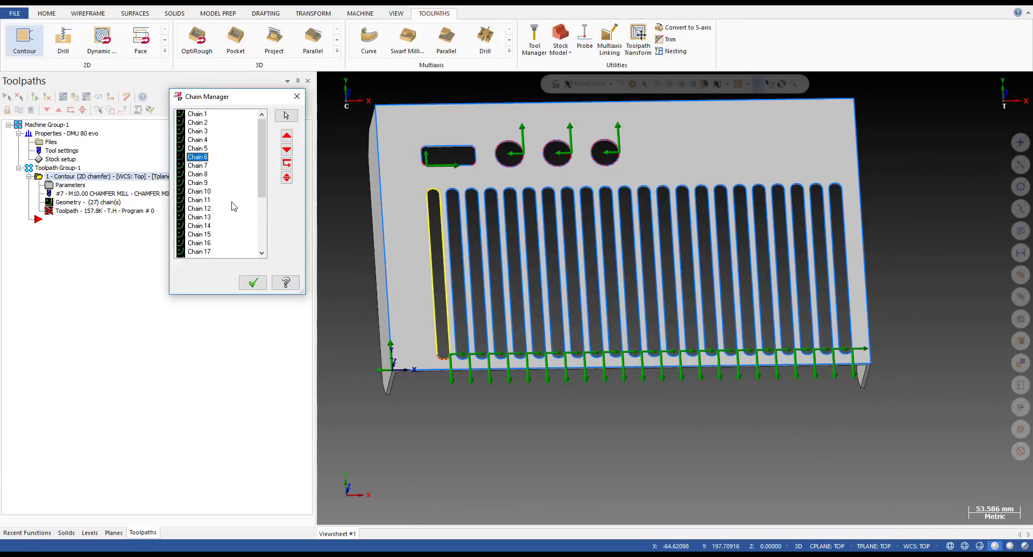
pyautogui.scroll(-1, 233, 204)
pyautogui.keyDown('shift'); pyautogui.click(202, 217); pyautogui.keyUp('shift')
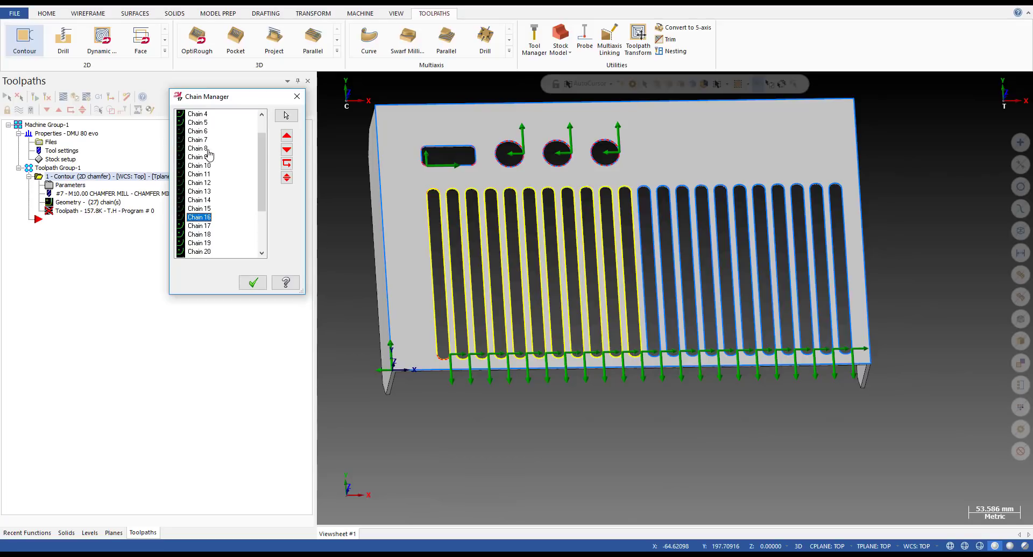
pyautogui.rightClick(209, 151)
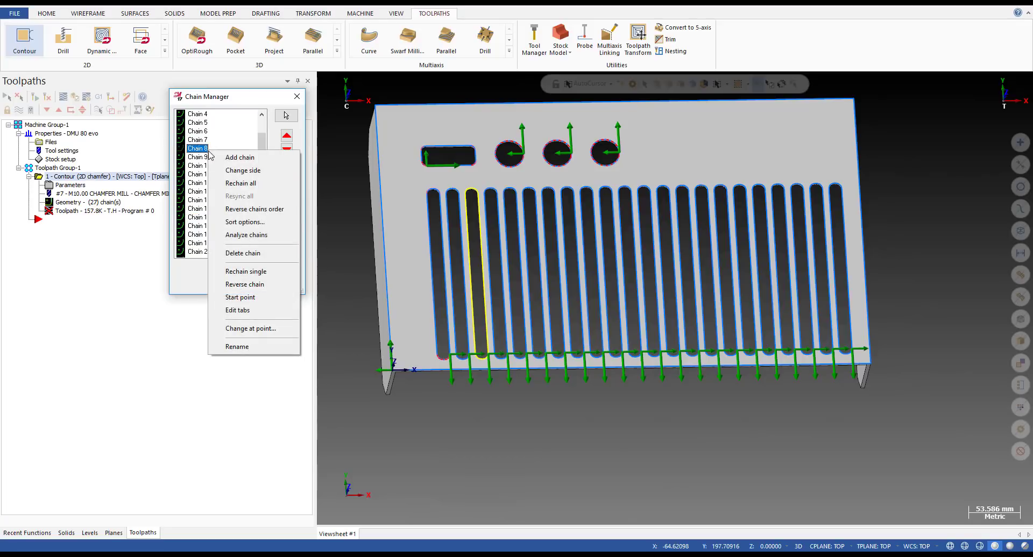
pyautogui.click(245, 285)
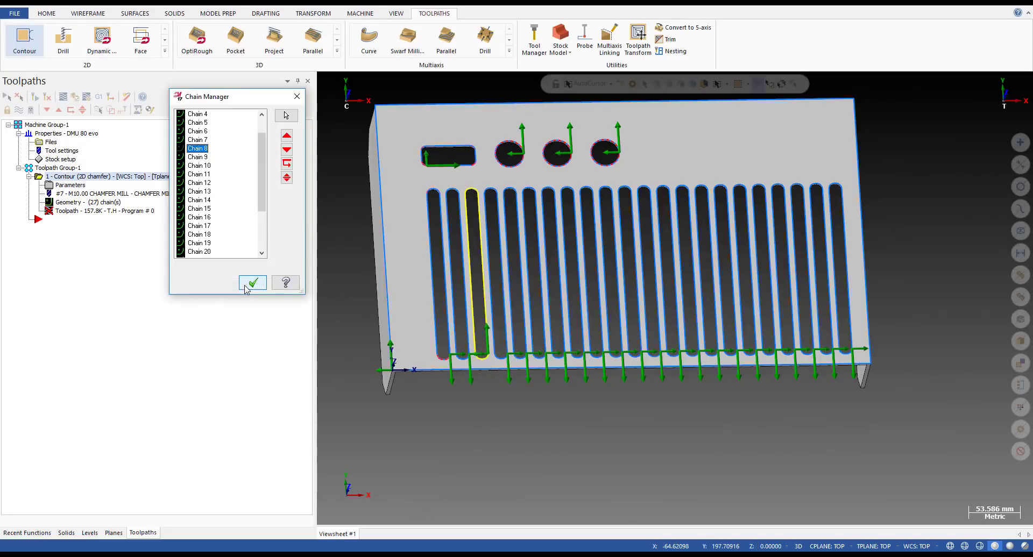
# Open and close the start point settings of Chain 8, and reverse the chain back to its original direction.
pyautogui.rightClick(198, 154)
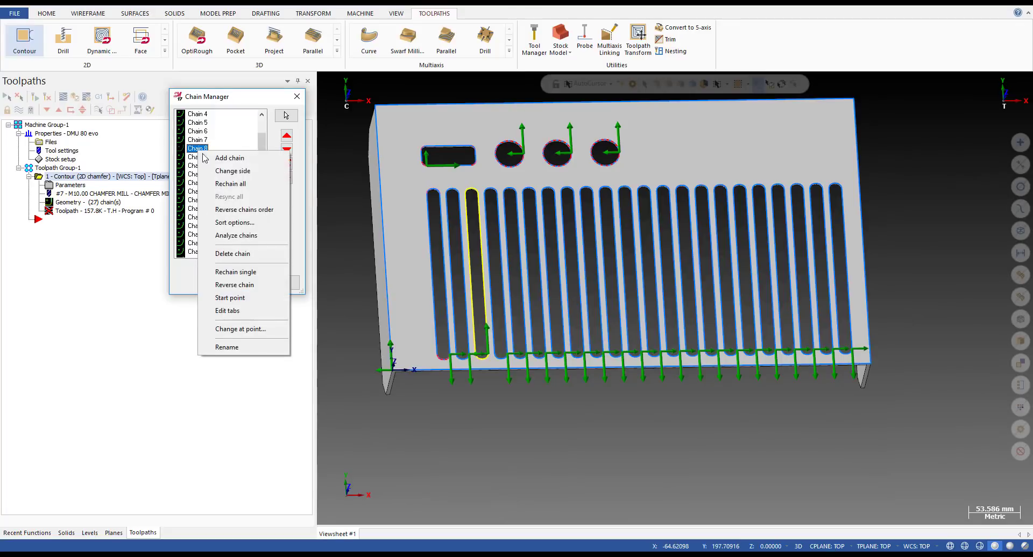
pyautogui.click(246, 298)
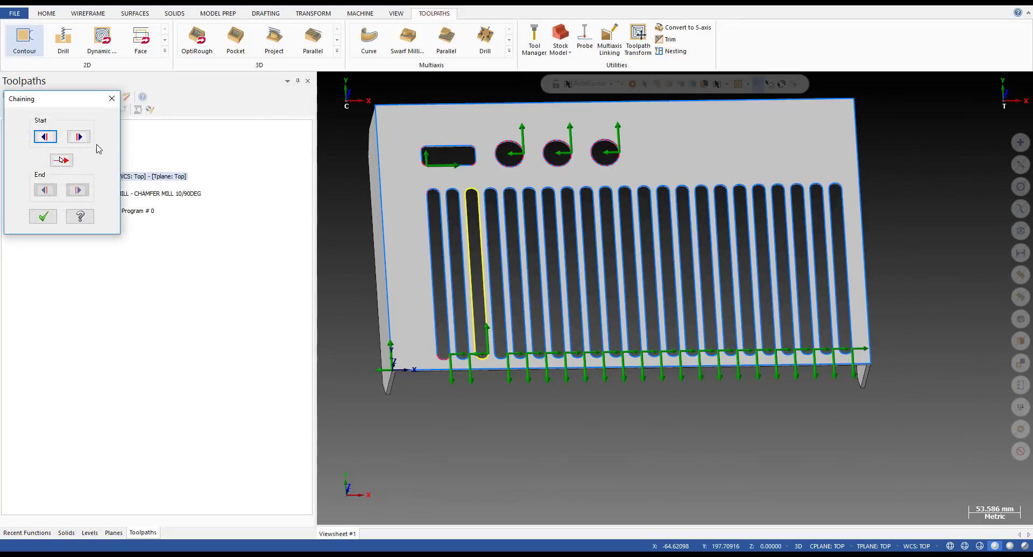
pyautogui.press('Return')
pyautogui.rightClick(197, 148)
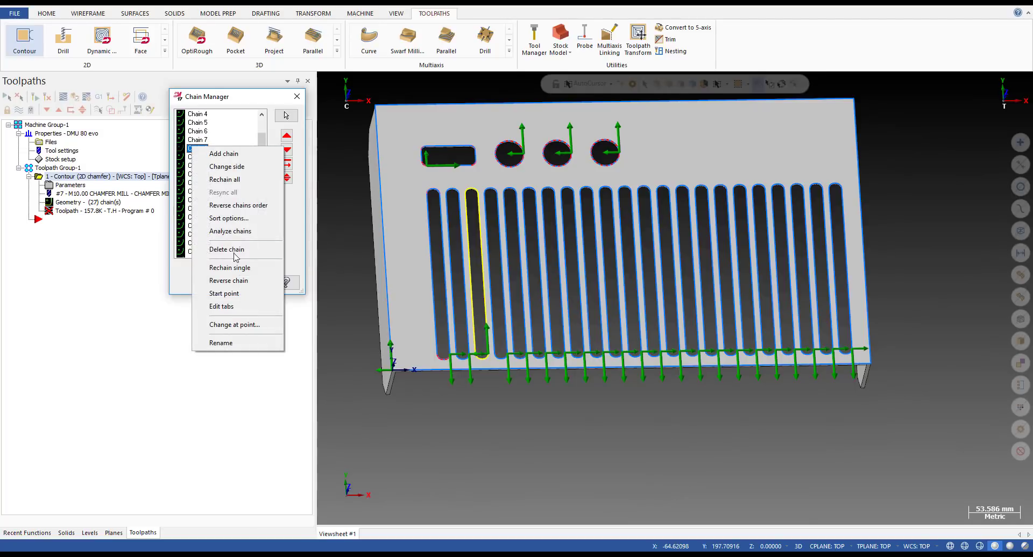
pyautogui.click(228, 281)
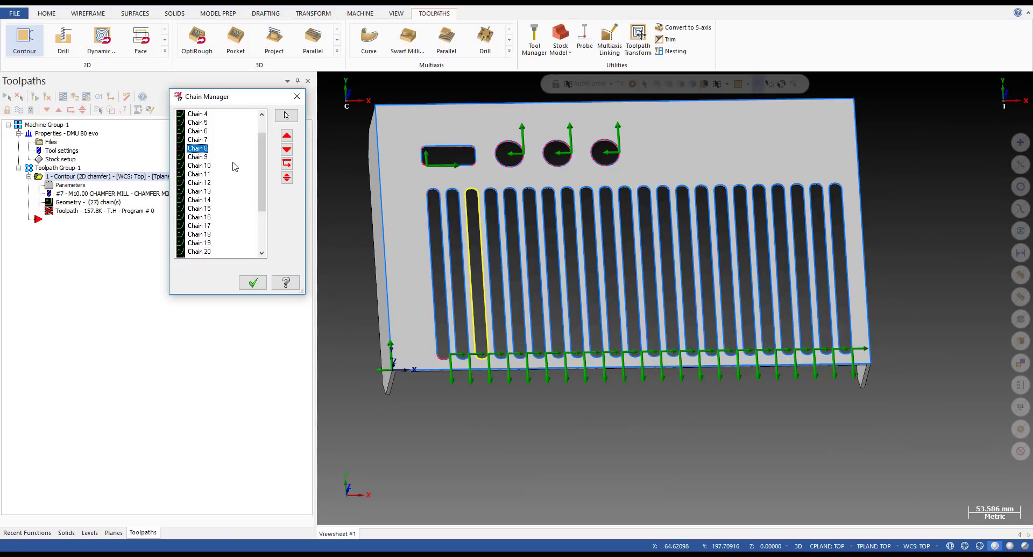
# Look through the chain list and highlight Chain 9 and Chain 8 individually.
pyautogui.scroll(-3, 235, 167)
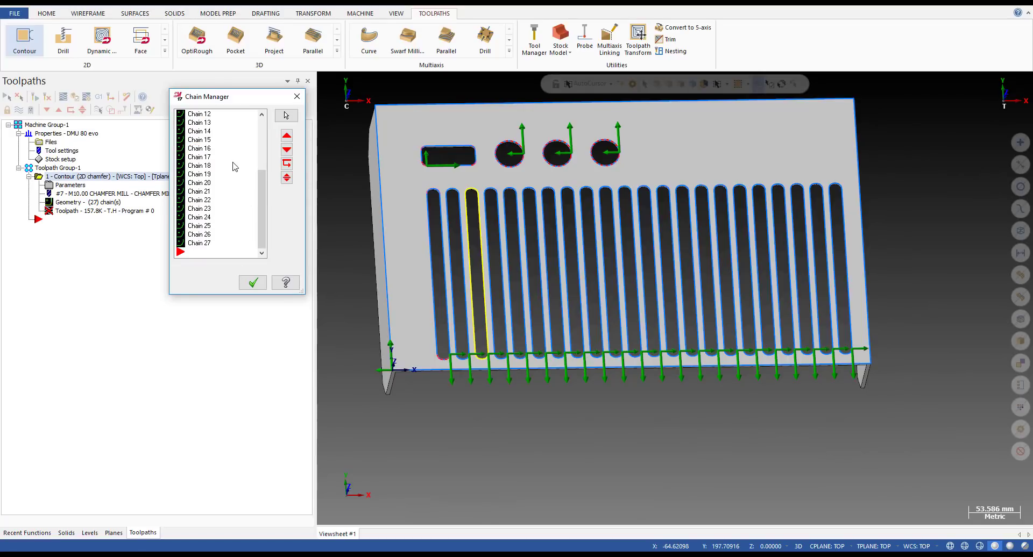
pyautogui.scroll(3, 233, 166)
pyautogui.click(205, 167)
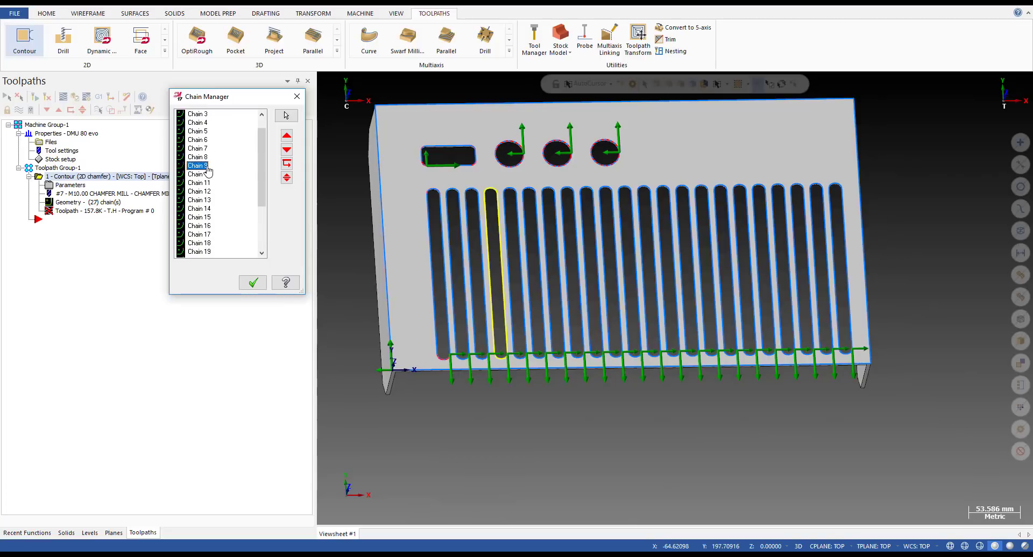
pyautogui.press('Up')
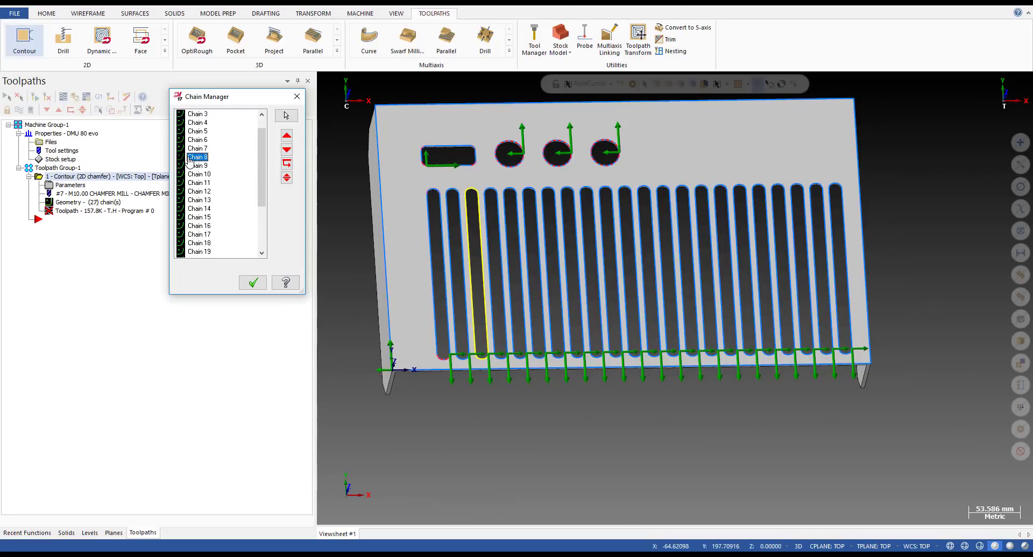
# Select Chains 6 through 27 together, covering all the long slots of the cover.
pyautogui.scroll(1, 203, 171)
pyautogui.click(204, 159)
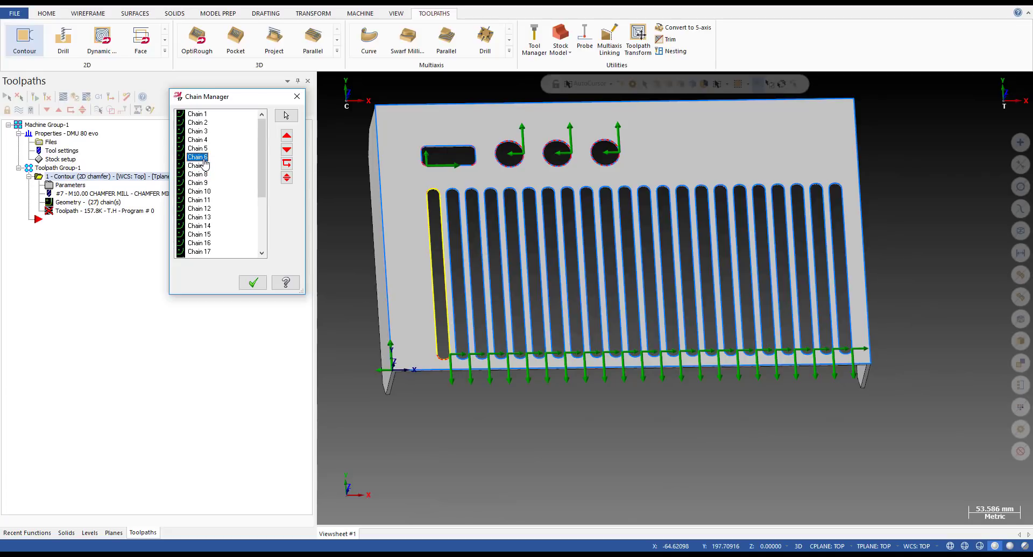
pyautogui.scroll(-4, 204, 163)
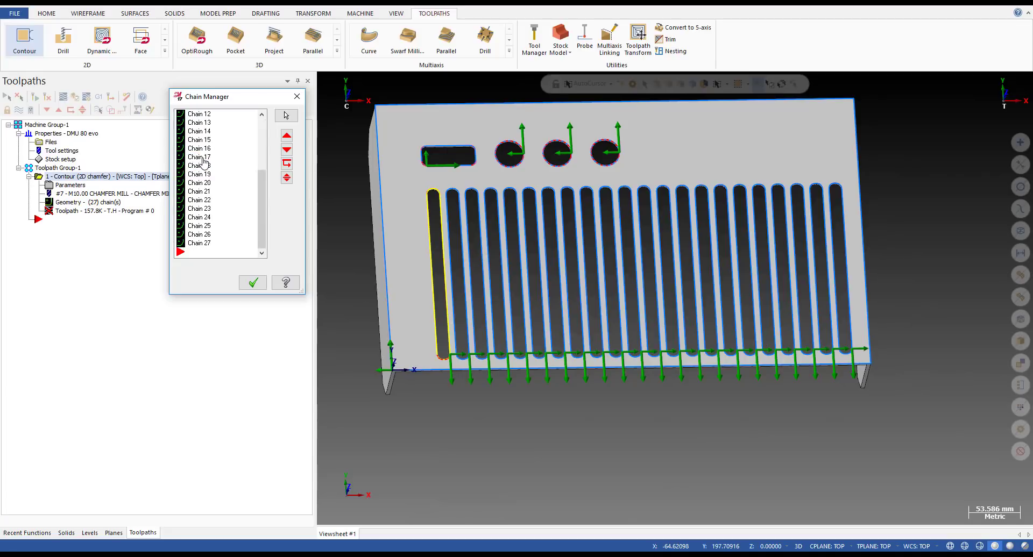
pyautogui.click(200, 245)
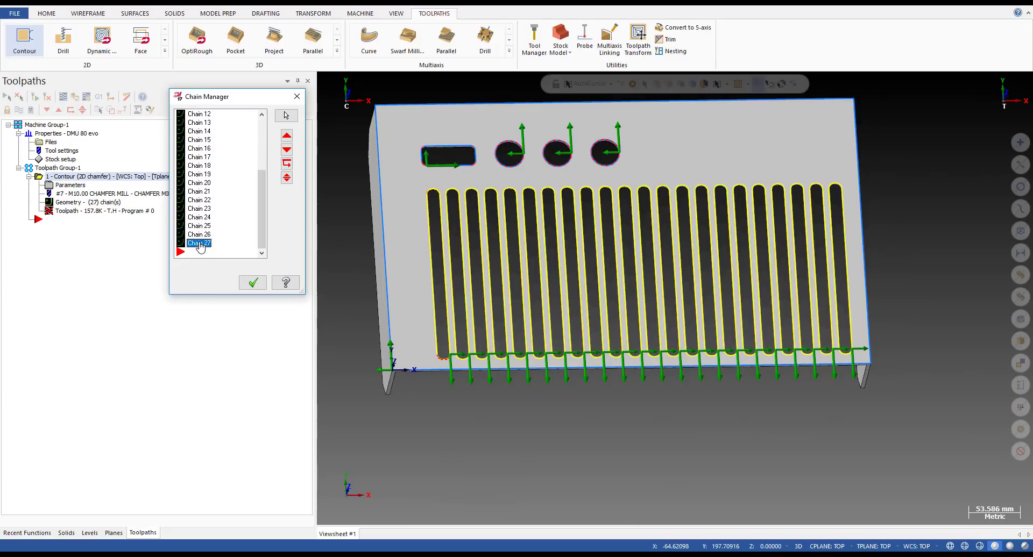
pyautogui.scroll(4, 200, 245)
pyautogui.click(198, 157)
pyautogui.moveTo(200, 161); pyautogui.dragTo(200, 251)
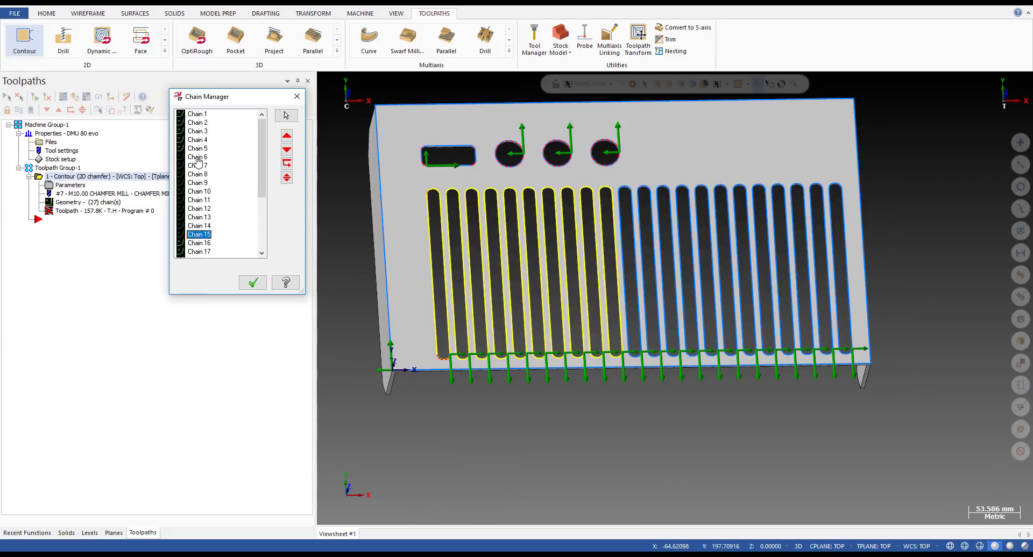
pyautogui.scroll(-1, 226, 172)
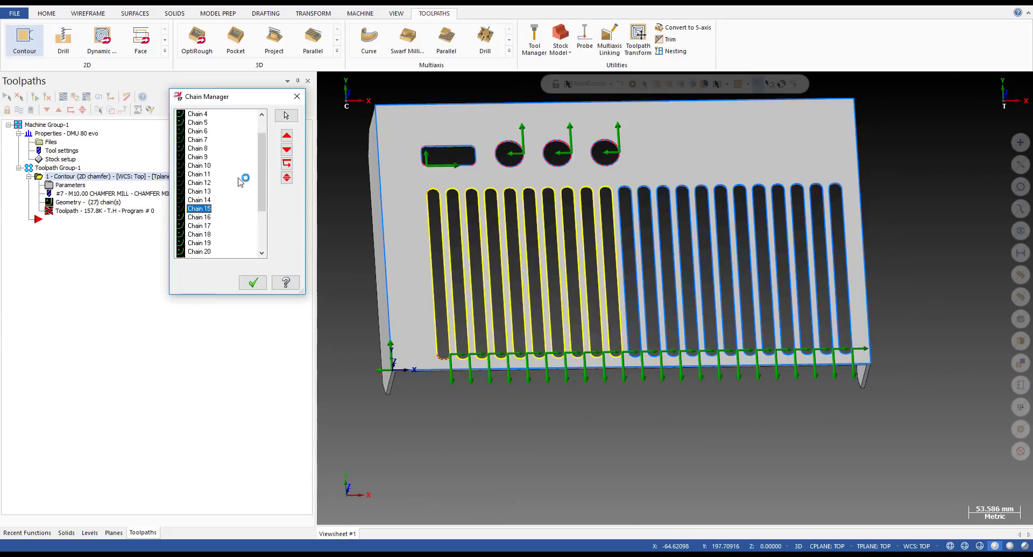
pyautogui.click(200, 226)
pyautogui.moveTo(200, 234)
pyautogui.mouseDown()
pyautogui.moveTo(206, 264)
pyautogui.moveTo(201, 197)
pyautogui.moveTo(199, 246)
pyautogui.mouseUp()
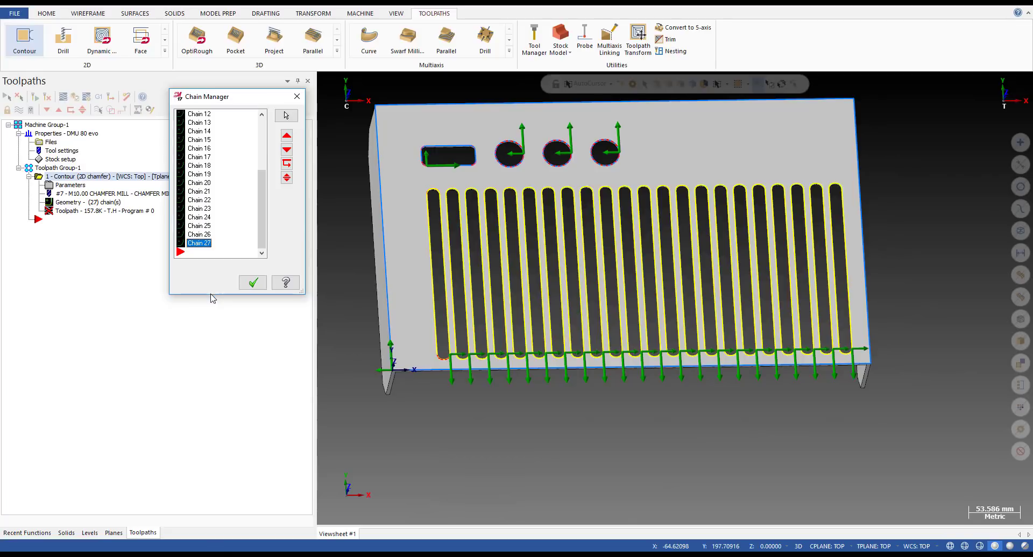
# Resize the Chain Manager window to a shorter height and show the end of the chain list.
pyautogui.moveTo(208, 295); pyautogui.dragTo(207, 346)
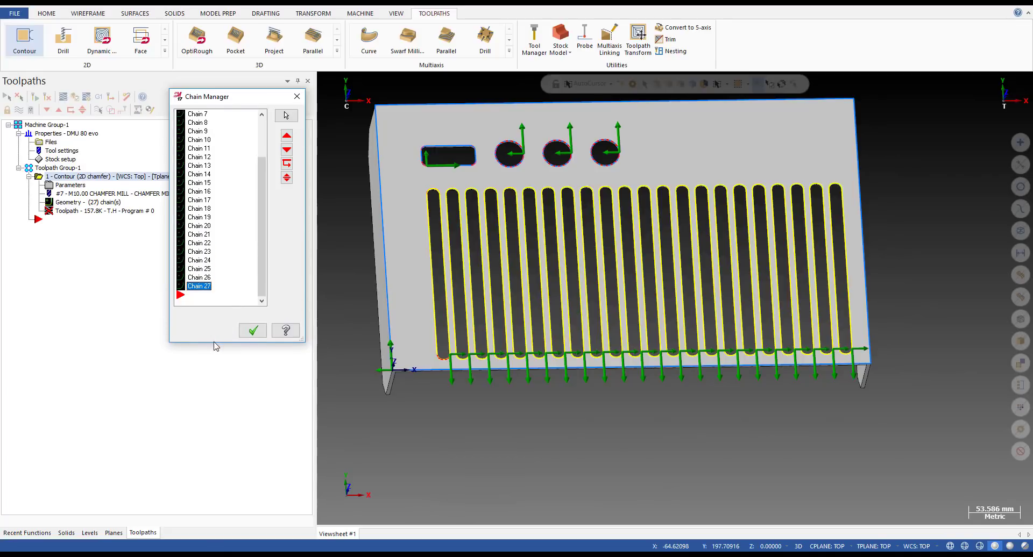
pyautogui.moveTo(214, 343); pyautogui.dragTo(223, 276)
pyautogui.scroll(-4, 215, 220)
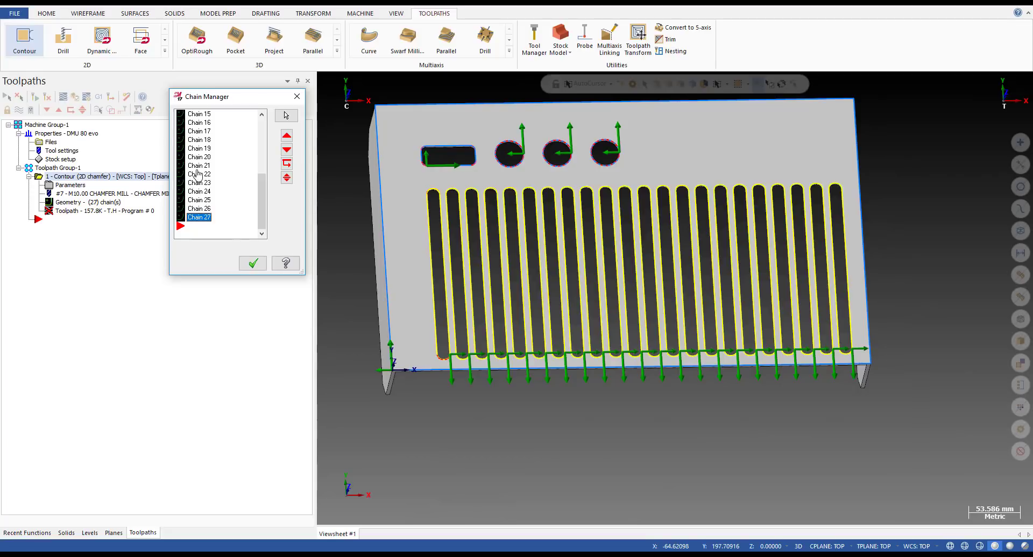
# Check the options offered for the selected slot chains and for the empty entry at the end of the chain list.
pyautogui.rightClick(256, 242)
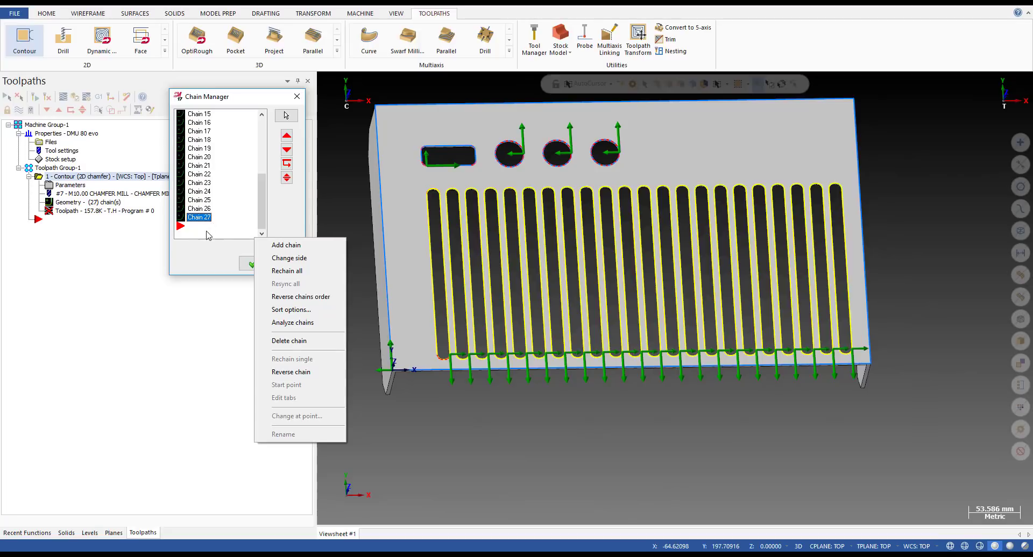
pyautogui.click(211, 251)
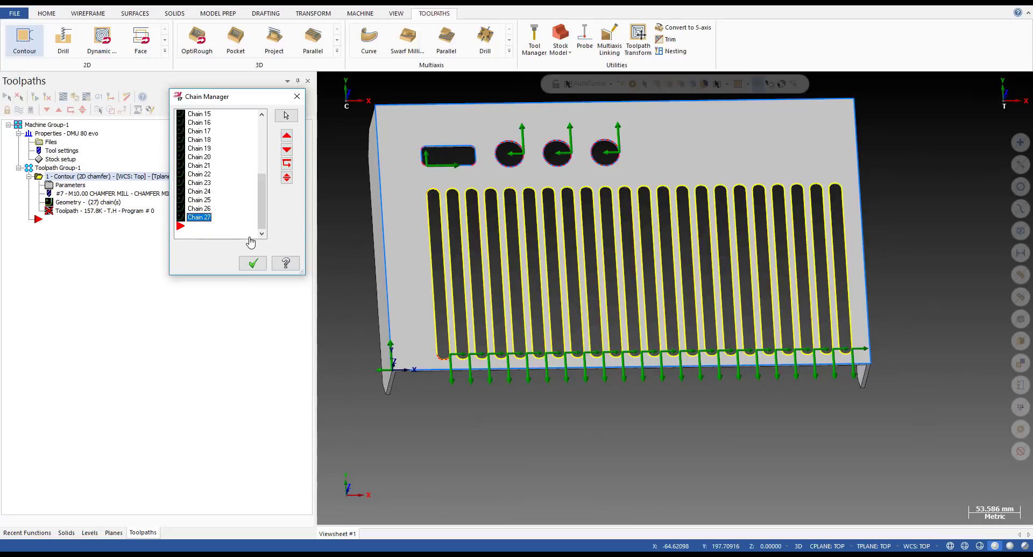
pyautogui.rightClick(194, 231)
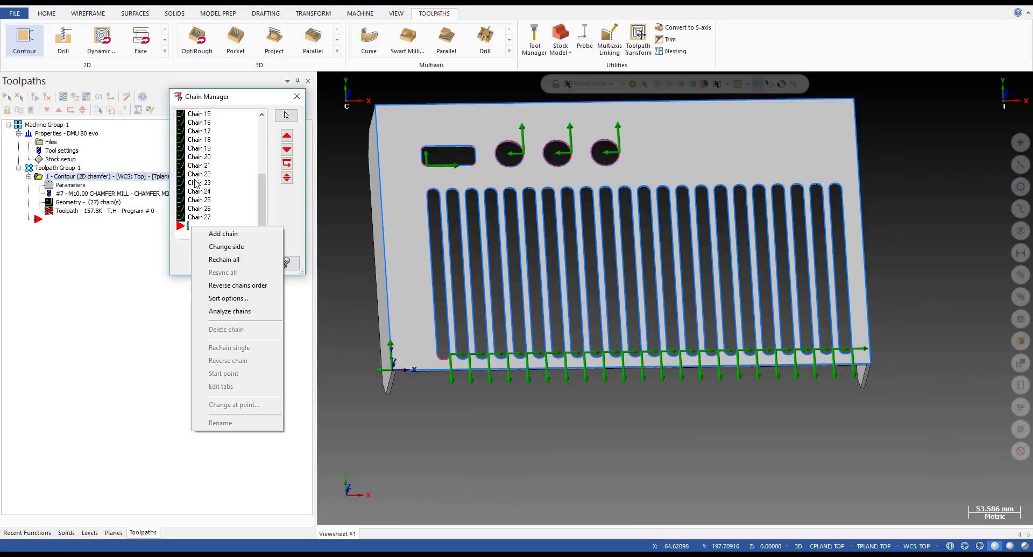
# Reverse the direction of Chains 6 through 27 together, with the Chain Manager window enlarged to list every chain.
pyautogui.click(198, 217)
pyautogui.scroll(4, 220, 208)
pyautogui.scroll(-4, 220, 208)
pyautogui.scroll(4, 216, 183)
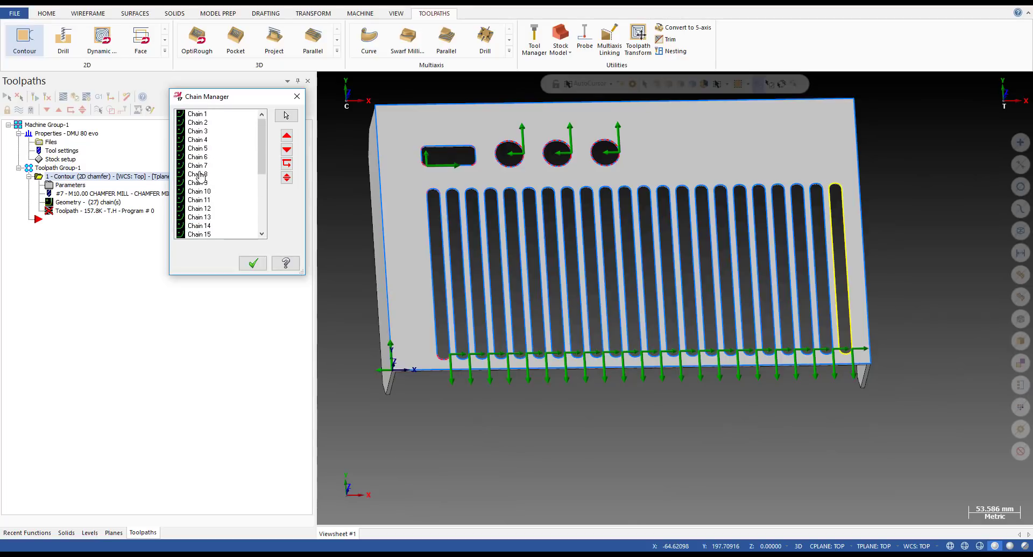
pyautogui.click(198, 157)
pyautogui.scroll(-4, 196, 162)
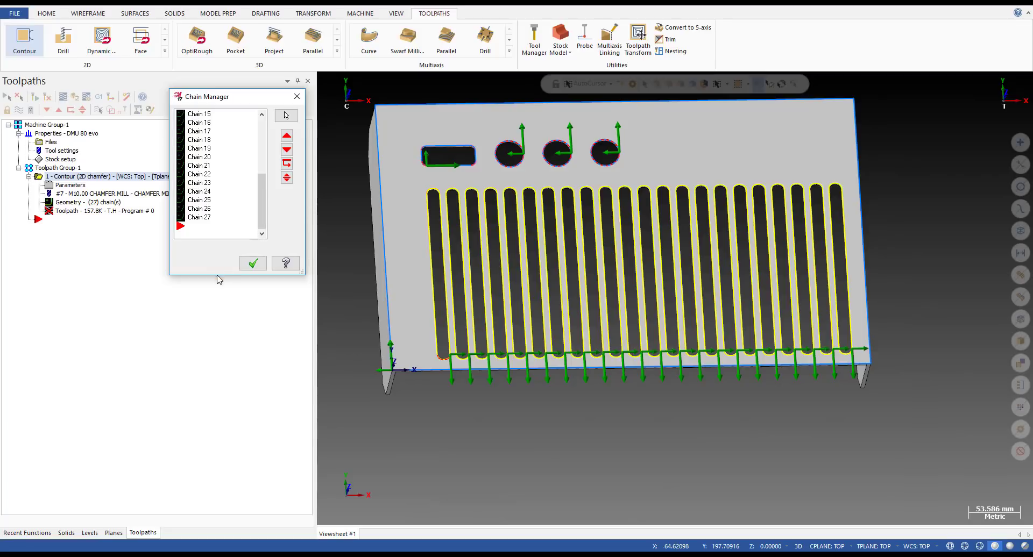
pyautogui.moveTo(216, 277); pyautogui.dragTo(218, 489)
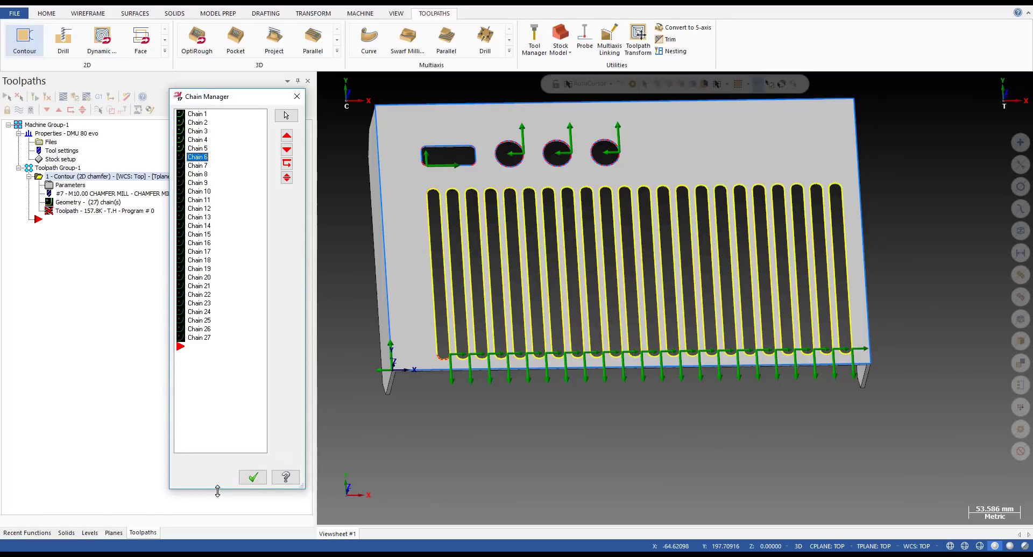
pyautogui.rightClick(225, 418)
pyautogui.rightClick(221, 430)
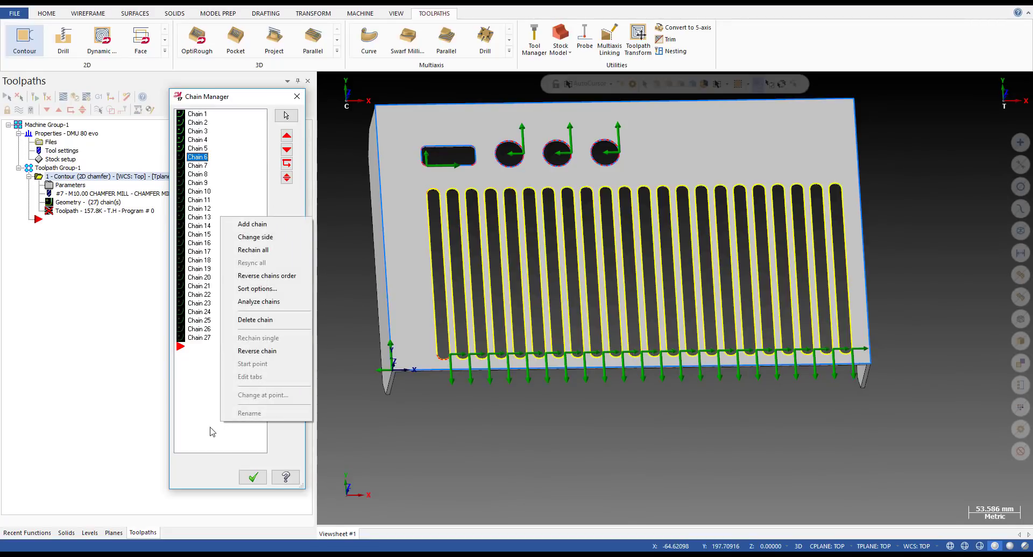
pyautogui.rightClick(198, 429)
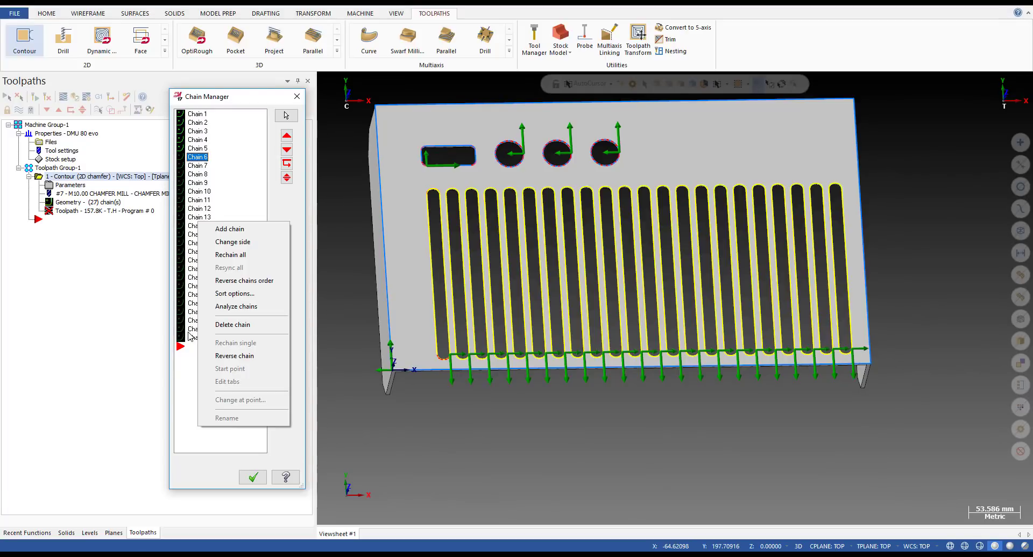
pyautogui.rightClick(221, 440)
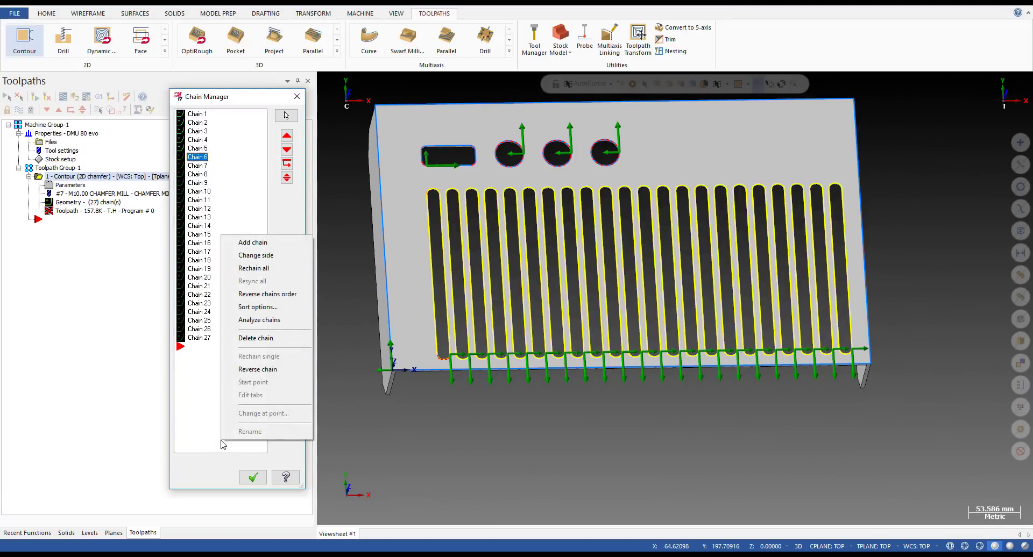
pyautogui.click(254, 370)
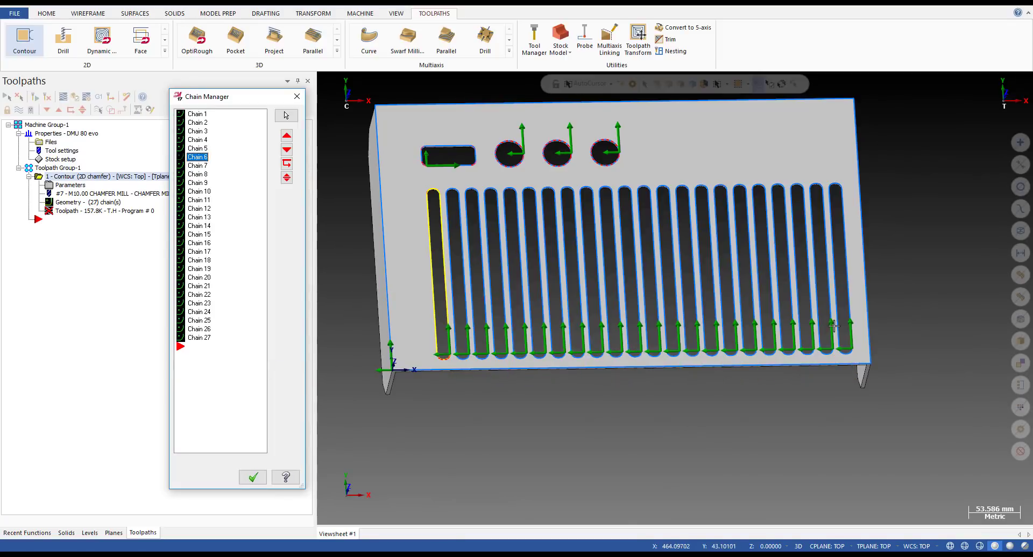
# Step through the slot chains one at a time down to Chain 27 to check each chain's direction.
pyautogui.click(199, 167)
pyautogui.press('Up')
pyautogui.press('Down')
pyautogui.press('Down')
pyautogui.press('Down')
pyautogui.press('Down')
pyautogui.press('Down')
pyautogui.press('Down')
pyautogui.press('Down')
pyautogui.press('Down')
pyautogui.press('Down')
pyautogui.press('Down')
pyautogui.press('Down')
pyautogui.press('Down')
pyautogui.press('Down')
pyautogui.press('Down')
pyautogui.press('Down')
pyautogui.press('Down')
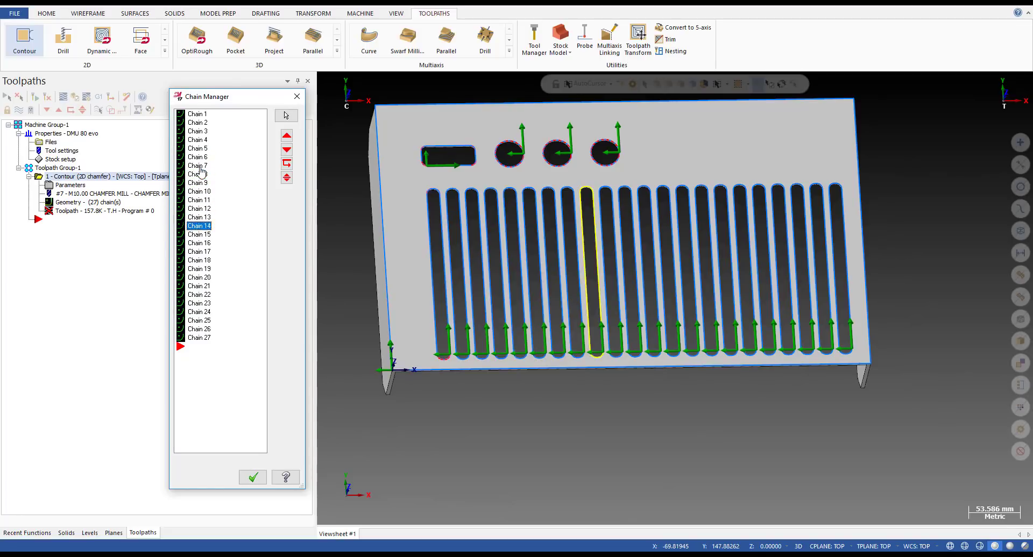
pyautogui.press('Down')
pyautogui.press('Down')
pyautogui.press('Down')
pyautogui.press('Down')
pyautogui.press('Down')
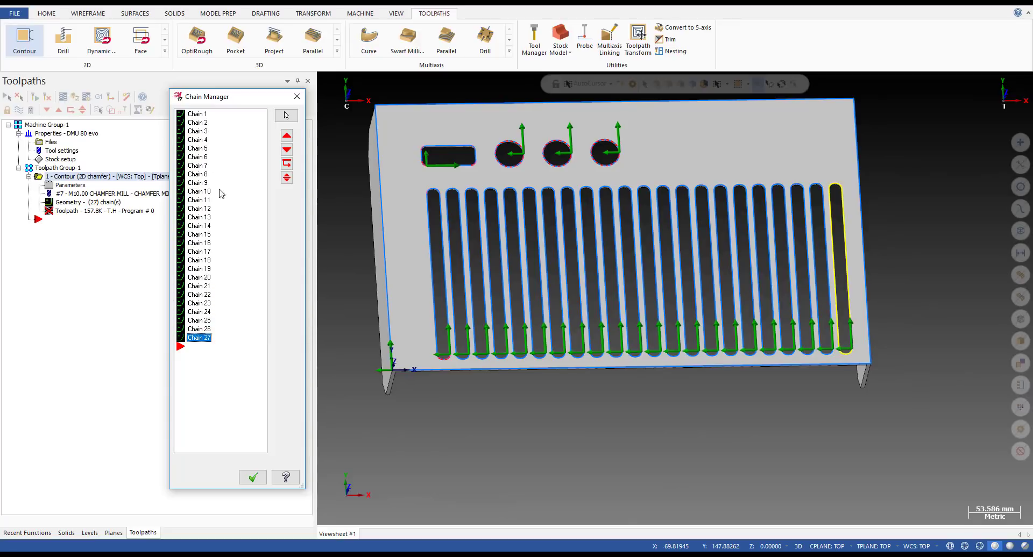
# Select all long-slot chains from Chain 6 to Chain 27 and reverse their direction again.
pyautogui.keyDown('shift'); pyautogui.click(204, 158); pyautogui.keyUp('shift')
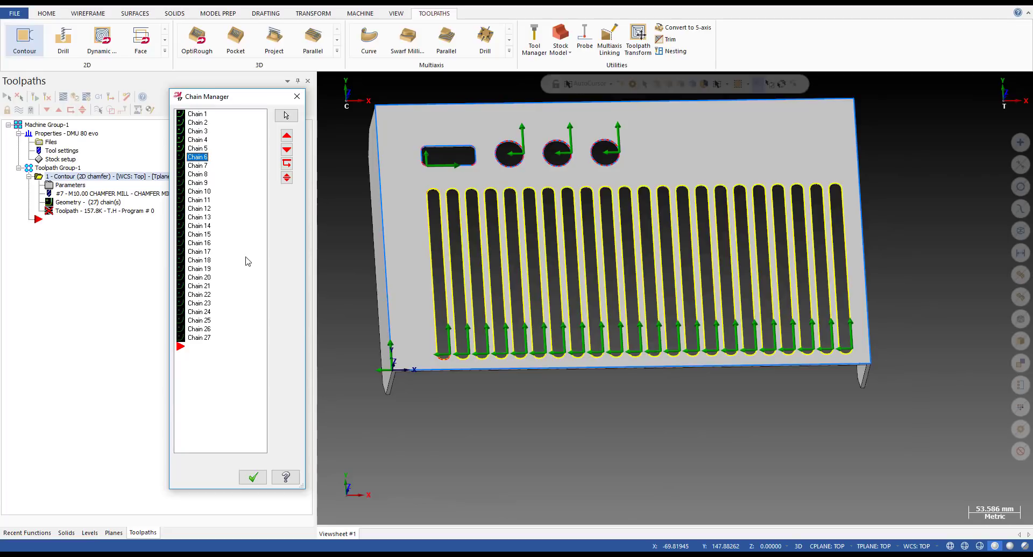
pyautogui.rightClick(205, 227)
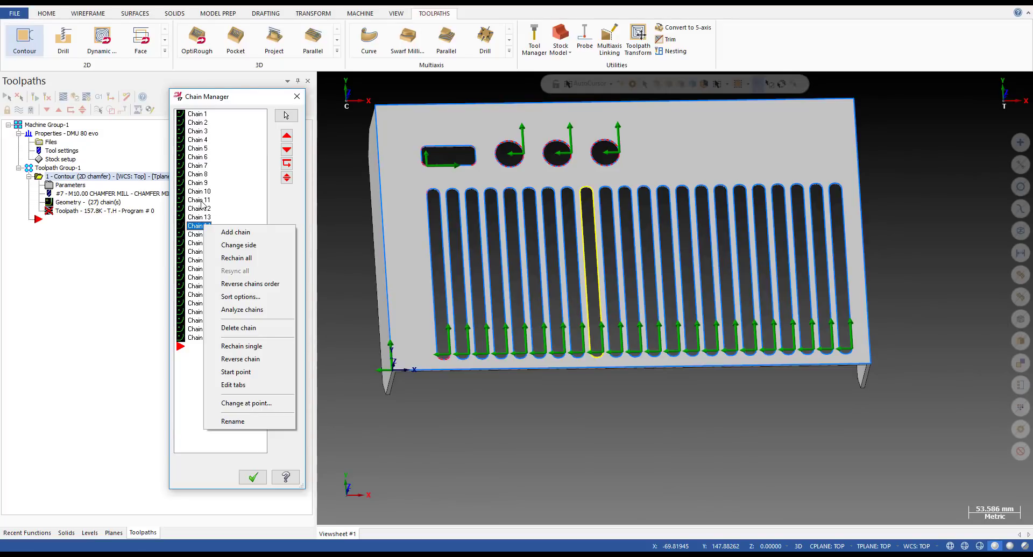
pyautogui.click(197, 156)
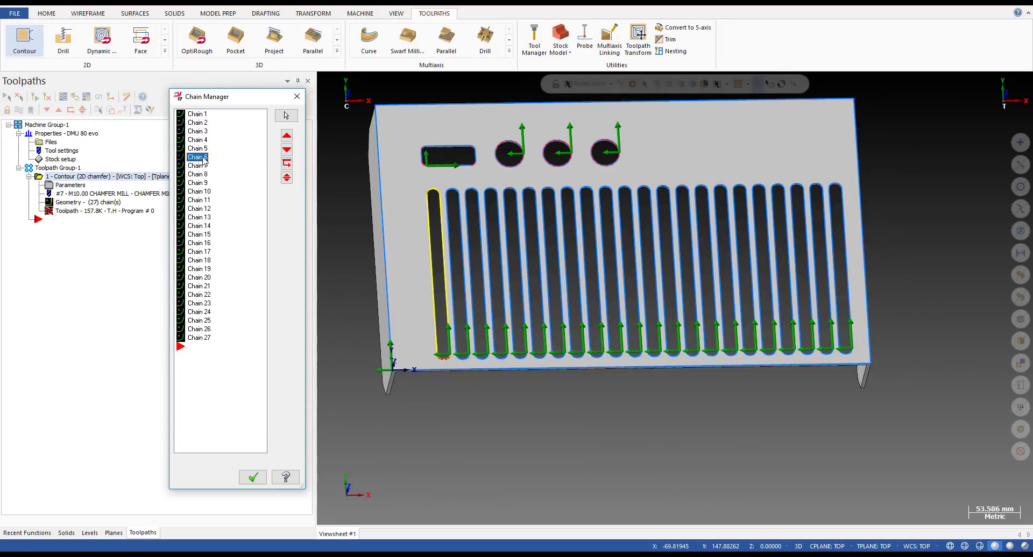
pyautogui.keyDown('shift'); pyautogui.click(198, 338); pyautogui.keyUp('shift')
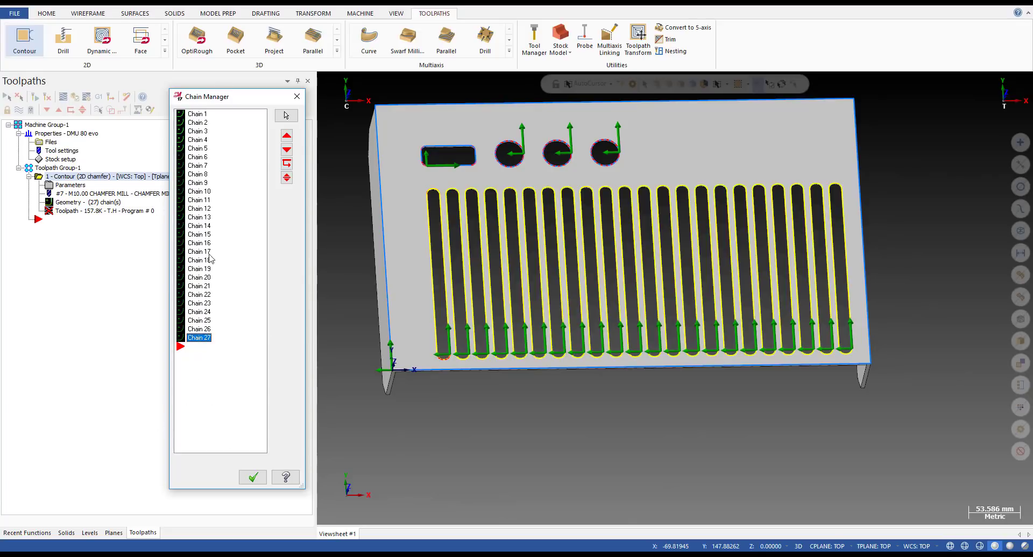
pyautogui.rightClick(199, 370)
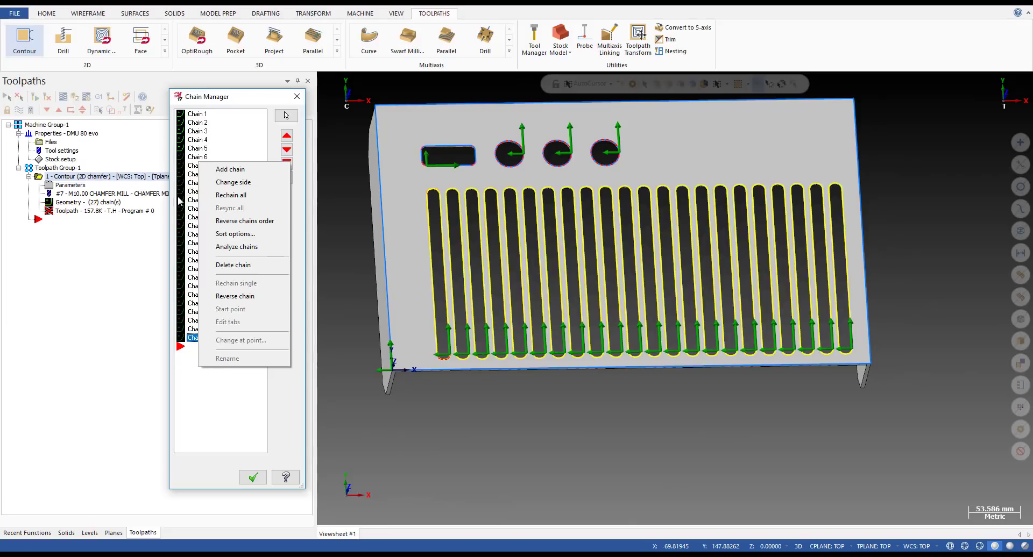
pyautogui.click(237, 296)
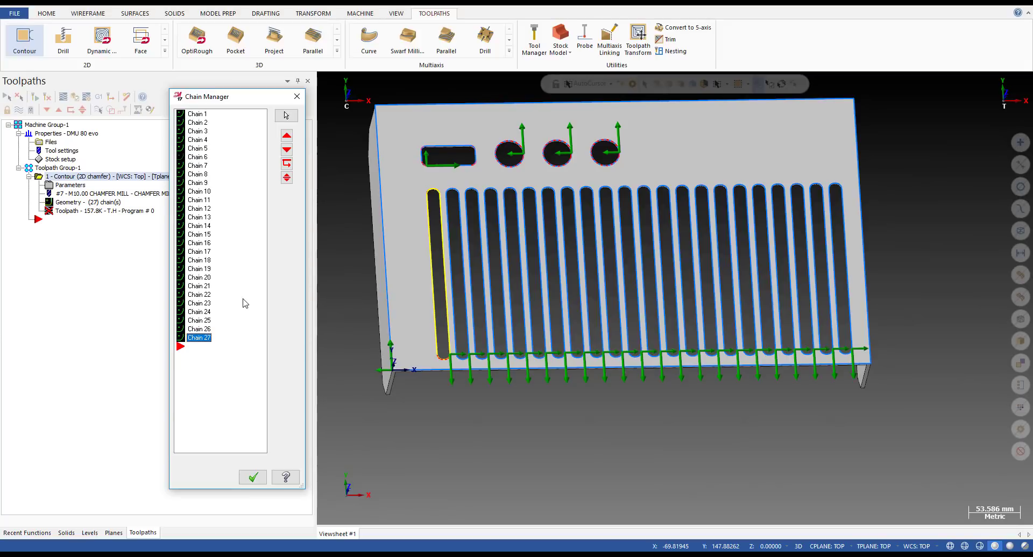
# Reselect Chains 6 through 27, shorten the Chain Manager window, and reverse the selected chains.
pyautogui.click(203, 157)
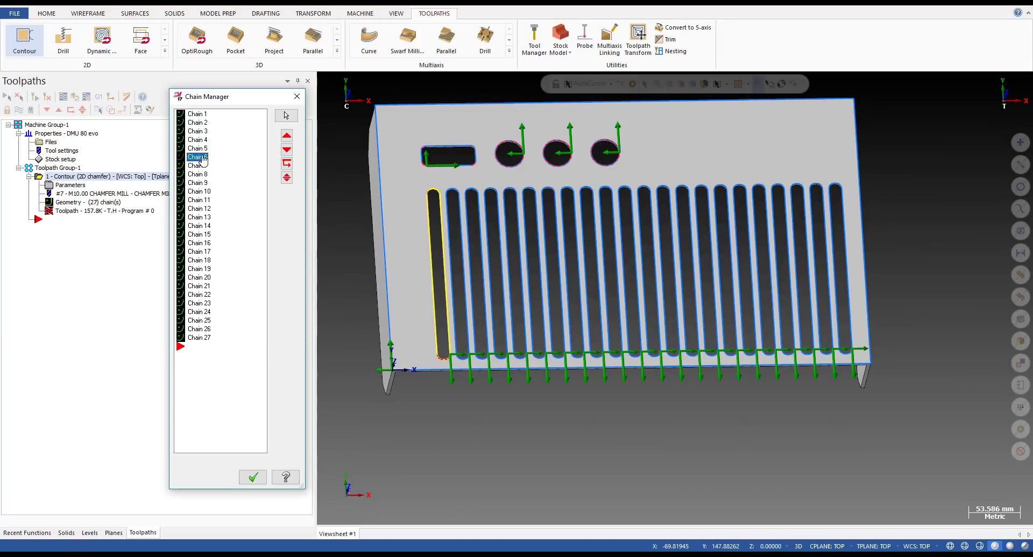
pyautogui.keyDown('shift'); pyautogui.click(199, 337); pyautogui.keyUp('shift')
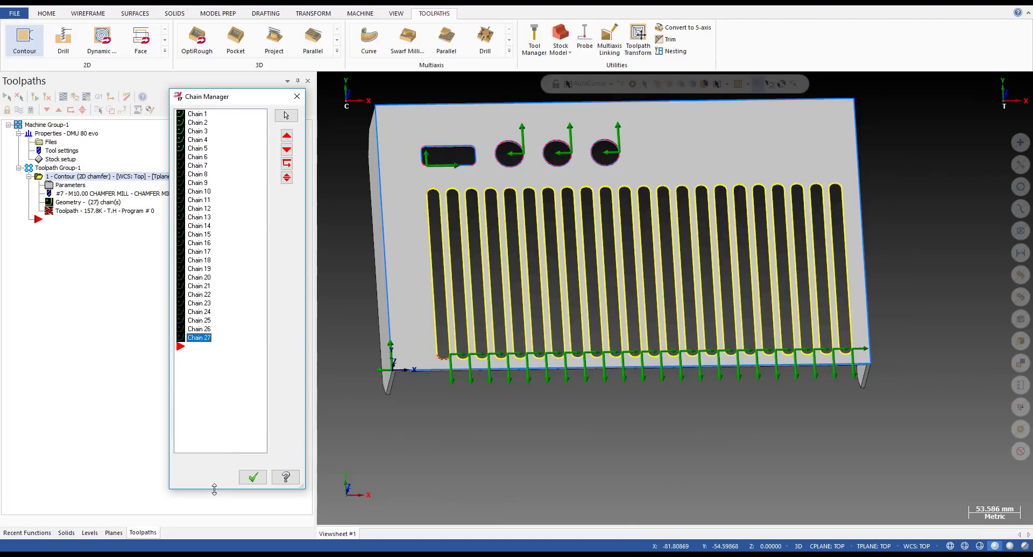
pyautogui.moveTo(215, 489); pyautogui.dragTo(216, 345)
pyautogui.scroll(-2, 221, 264)
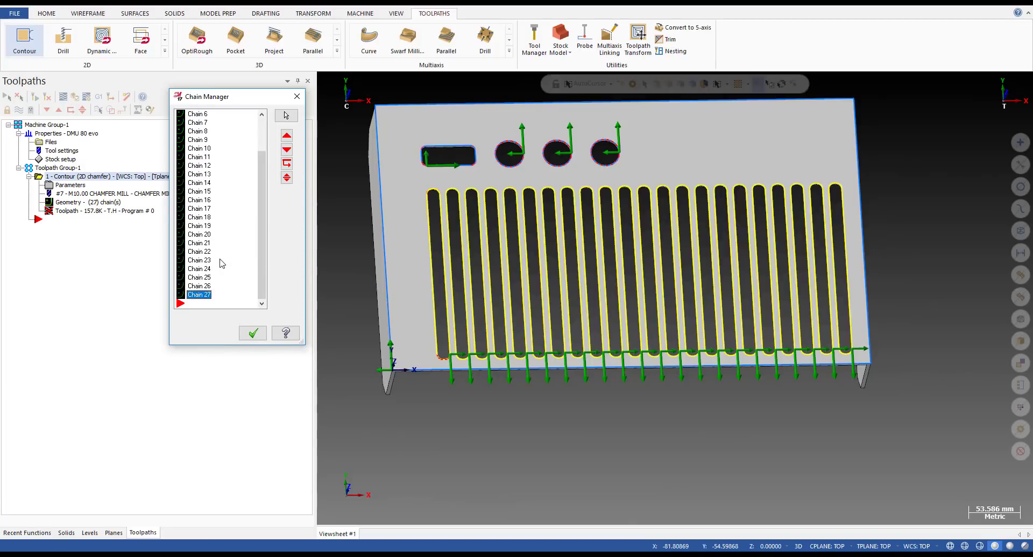
pyautogui.moveTo(218, 345); pyautogui.dragTo(212, 299)
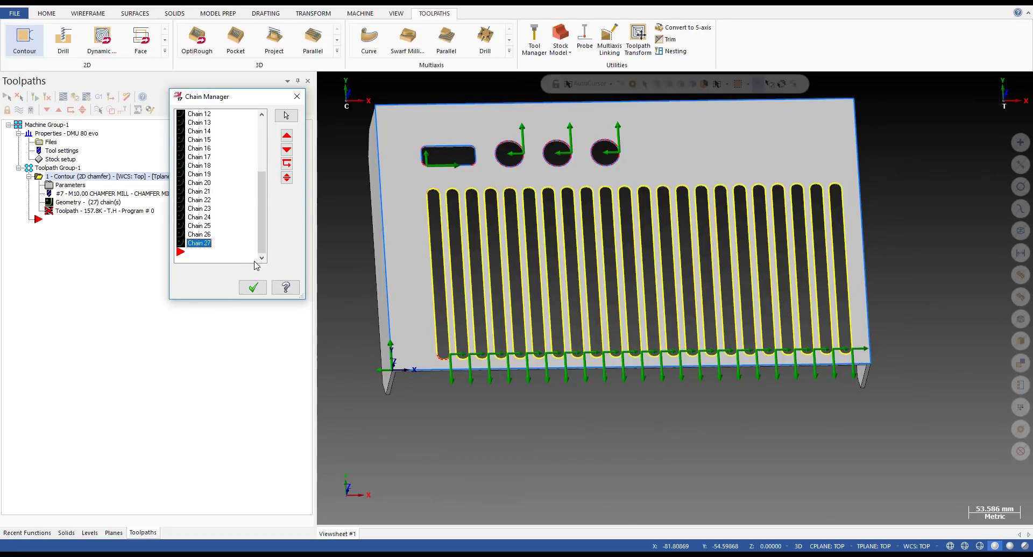
pyautogui.rightClick(255, 261)
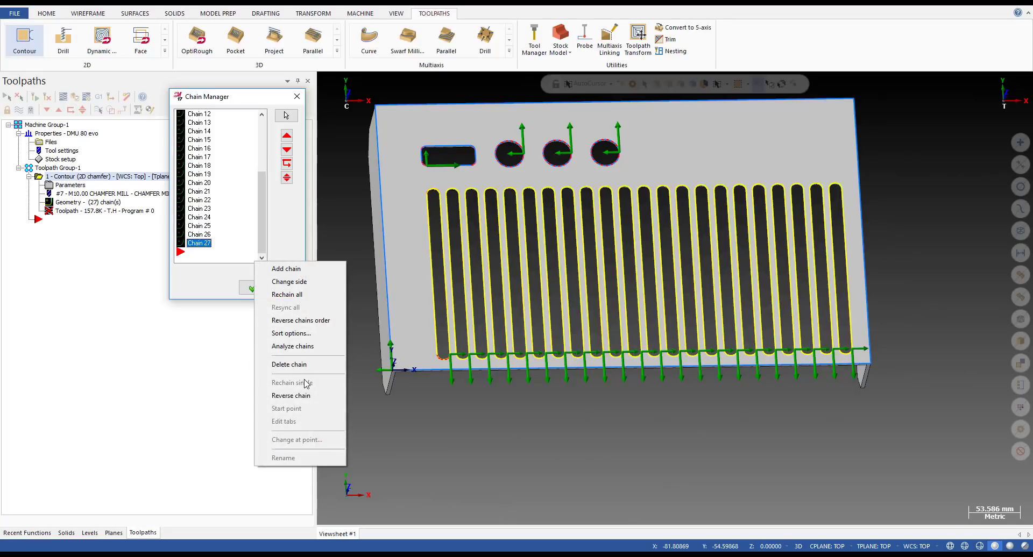
pyautogui.click(289, 397)
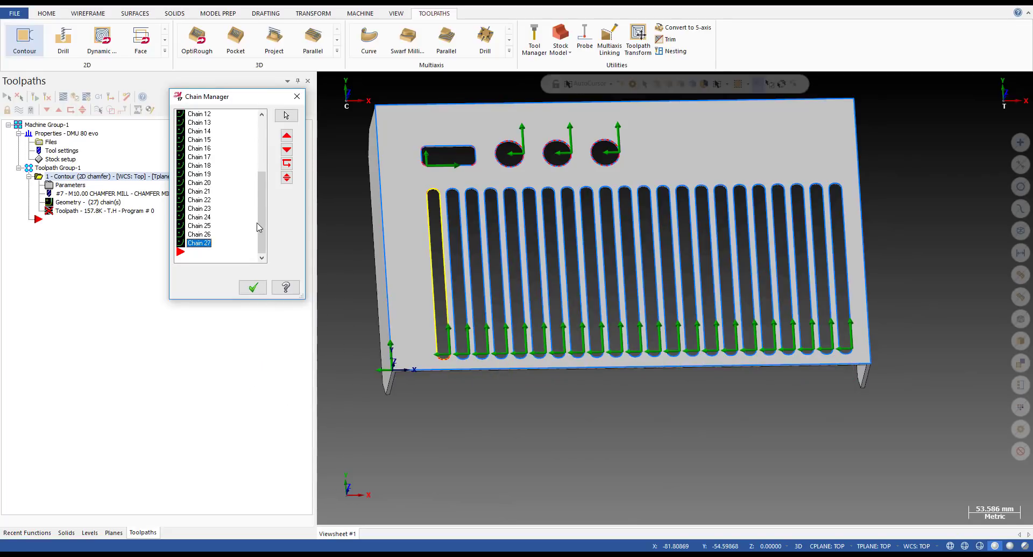
# Enlarge the Chain Manager window to show the whole chain list and select Chains 6 through 27.
pyautogui.moveTo(223, 300); pyautogui.dragTo(226, 434)
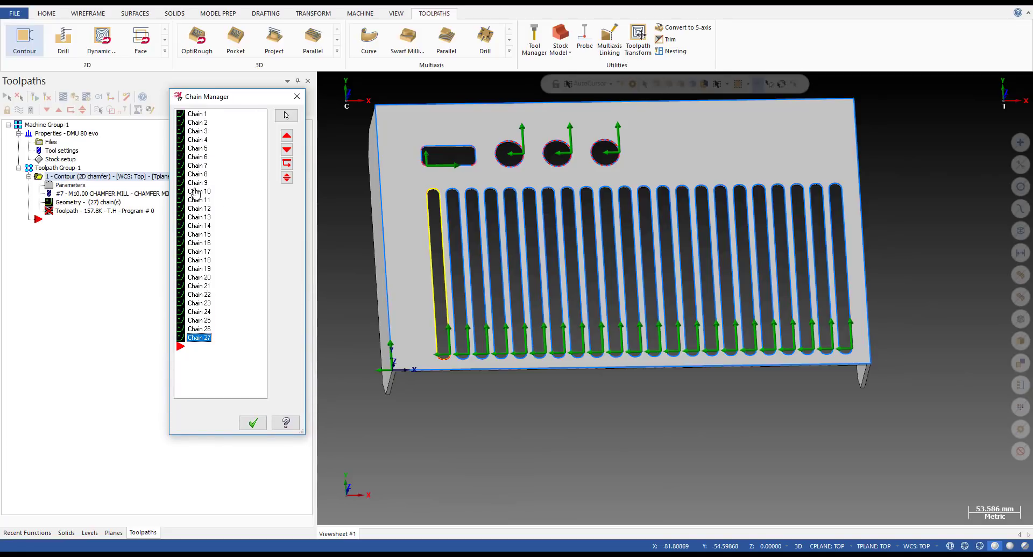
pyautogui.click(198, 149)
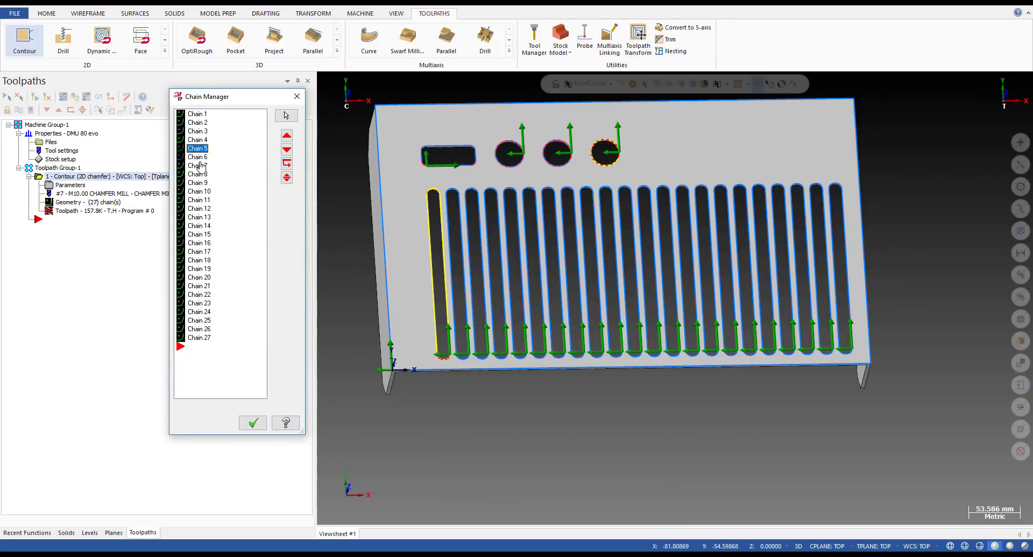
pyautogui.click(198, 339)
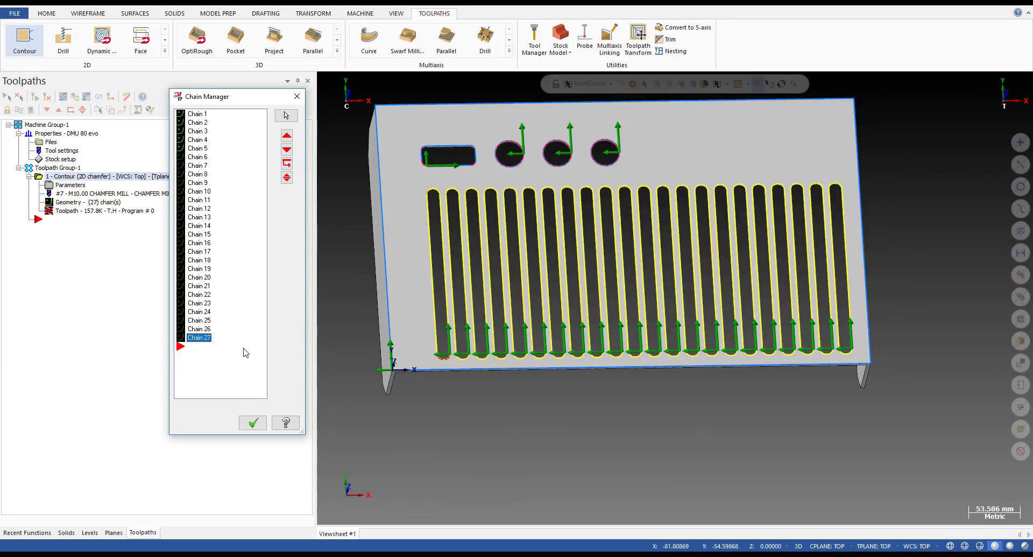
pyautogui.click(203, 226)
pyautogui.click(204, 157)
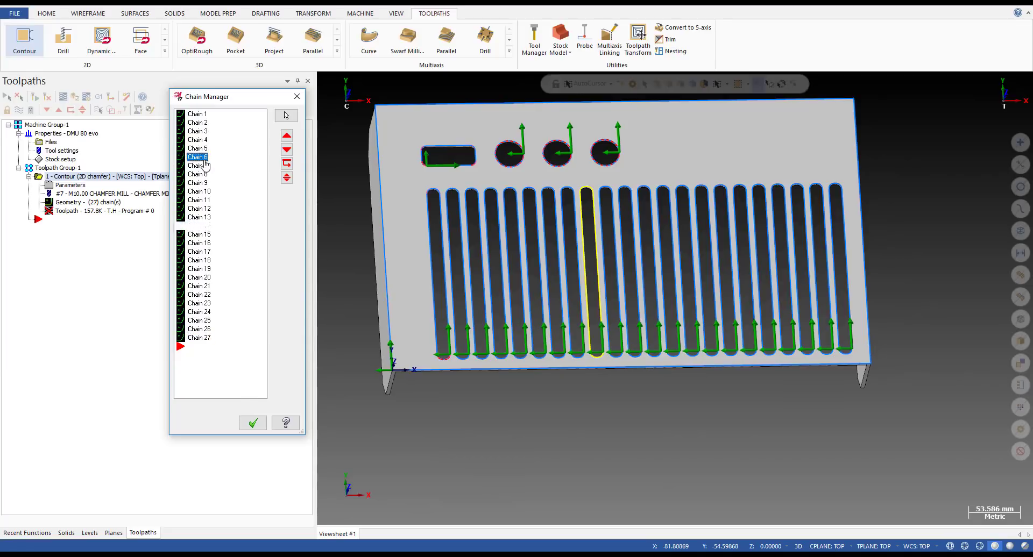
pyautogui.keyDown('shift'); pyautogui.click(199, 338); pyautogui.keyUp('shift')
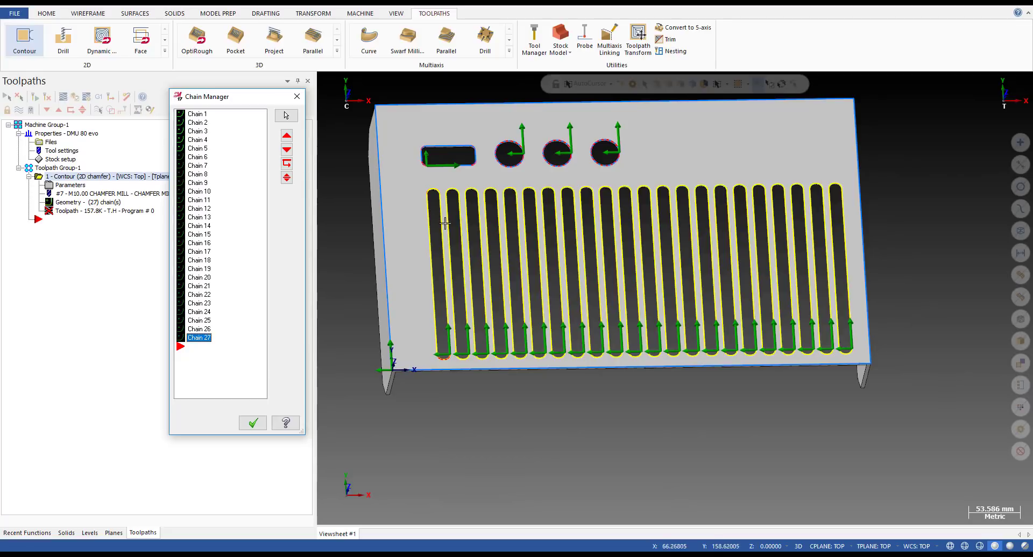
# Replace the single-chain selection with Chains 6 through 27 and reverse the direction of all these slots.
pyautogui.click(199, 192)
pyautogui.click(197, 157)
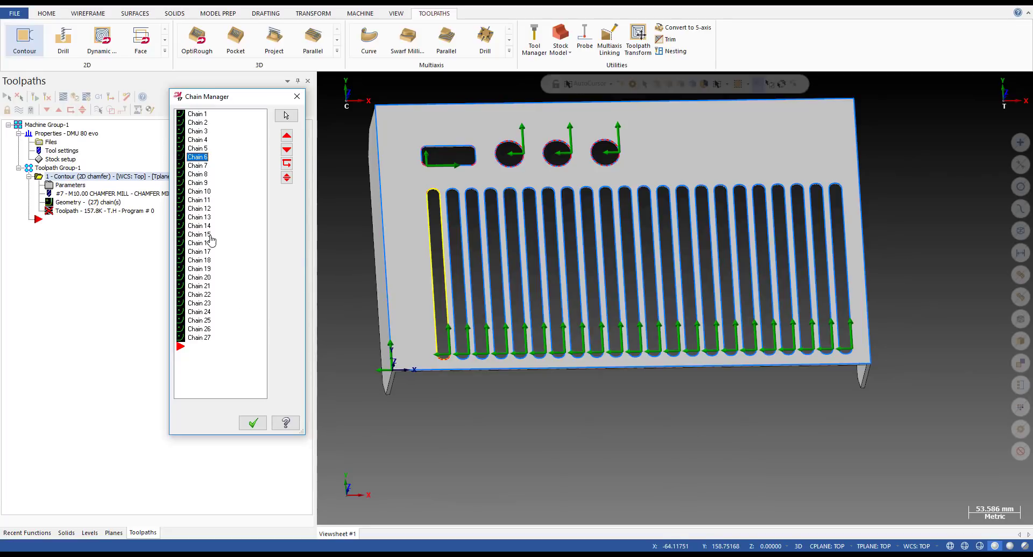
pyautogui.keyDown('shift'); pyautogui.click(199, 338); pyautogui.keyUp('shift')
pyautogui.rightClick(240, 379)
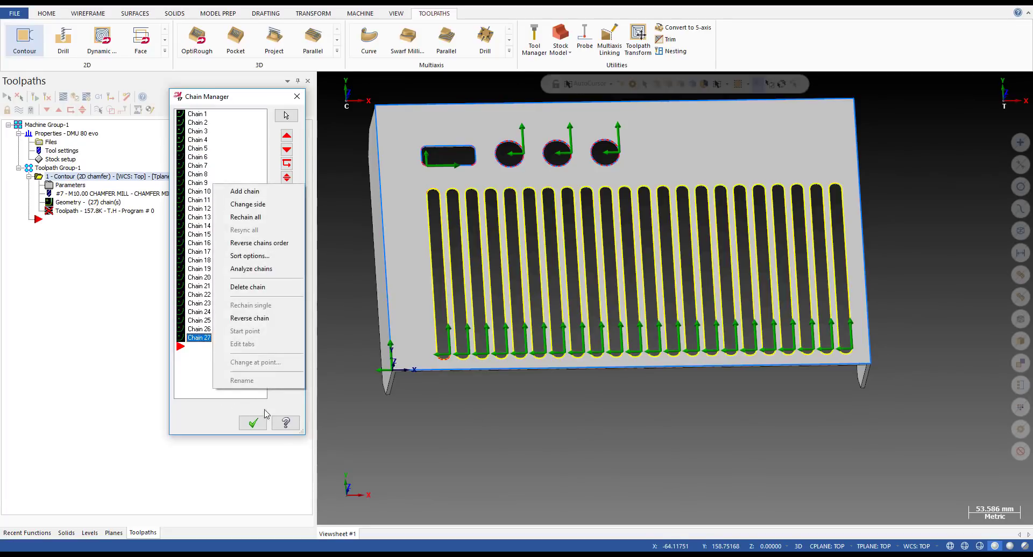
pyautogui.click(251, 322)
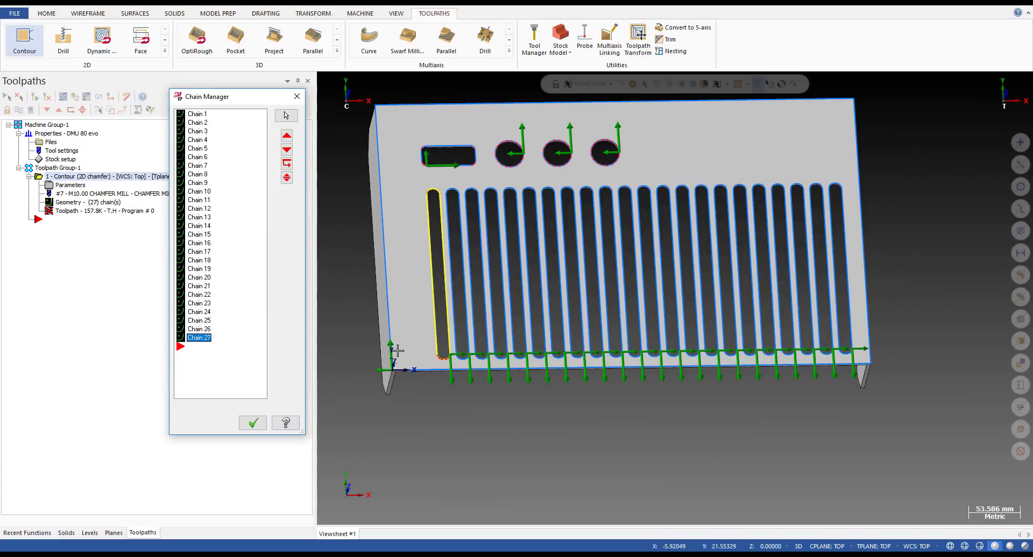
# Delete the chains of all the long slots, Chains 6 through 27, from the contour toolpath.
pyautogui.click(206, 236)
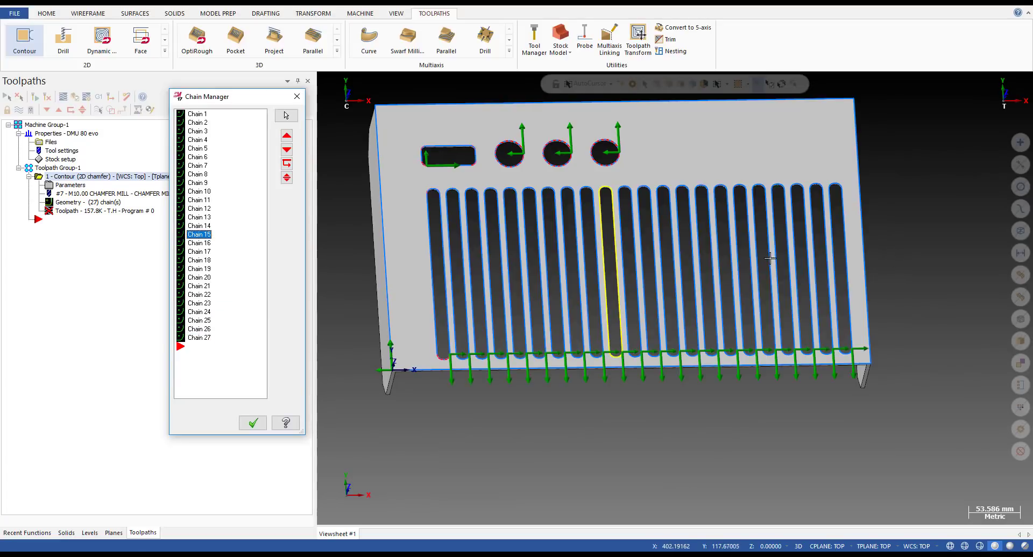
pyautogui.click(199, 199)
pyautogui.moveTo(199, 196); pyautogui.dragTo(199, 161)
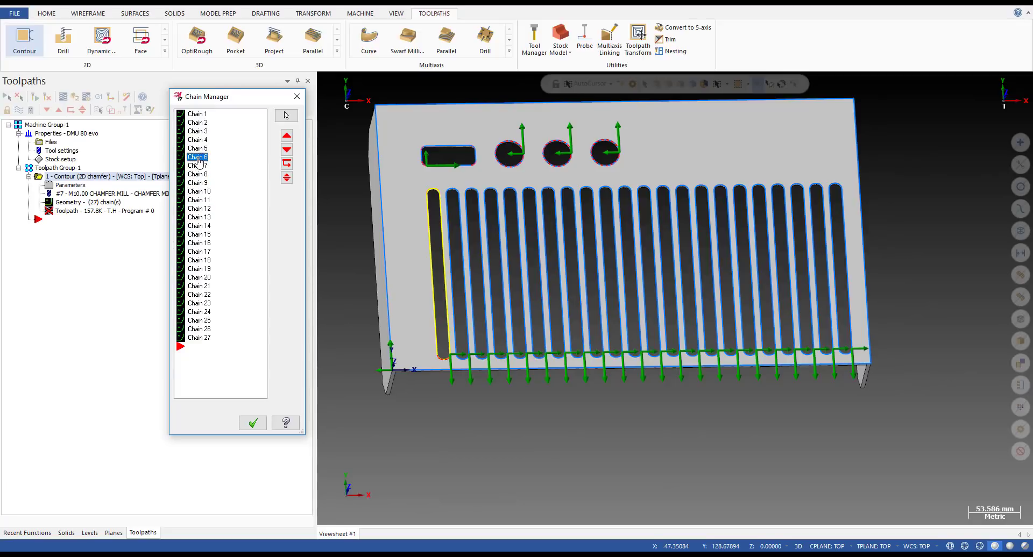
pyautogui.click(204, 339)
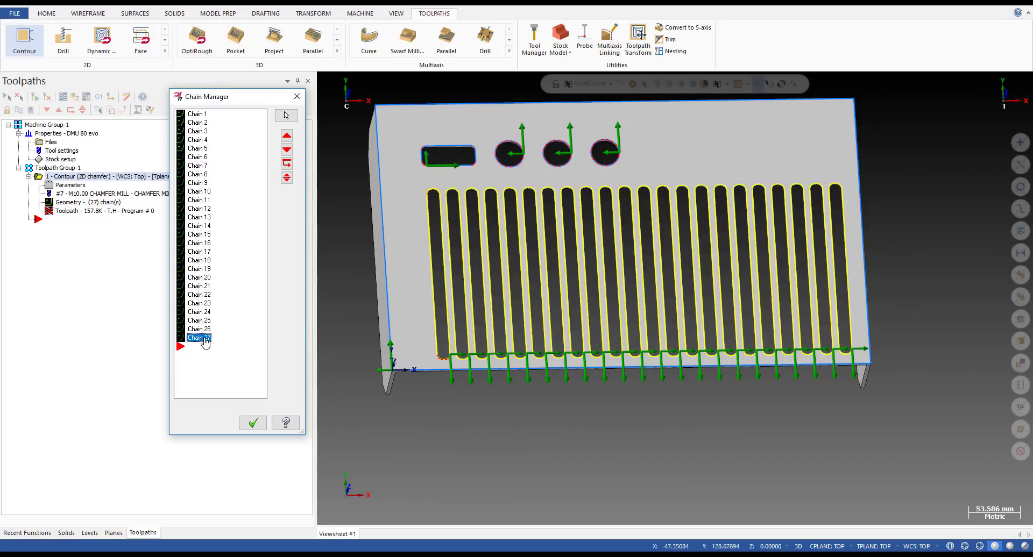
pyautogui.press('Delete')
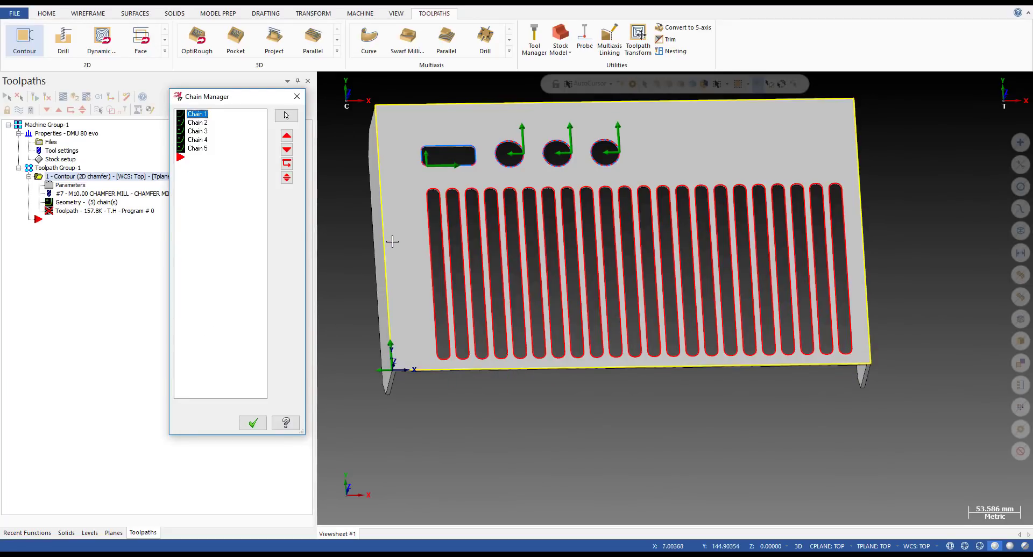
# Add the long slots back to the contour by chaining the first slot and using Chain Feature for the matching ones.
pyautogui.rightClick(217, 217)
pyautogui.click(229, 220)
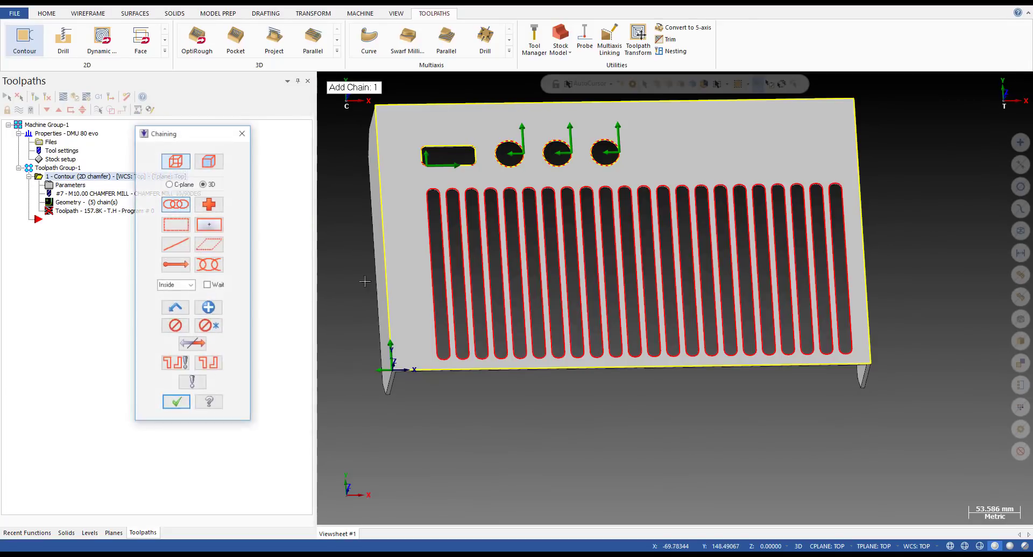
pyautogui.click(445, 323)
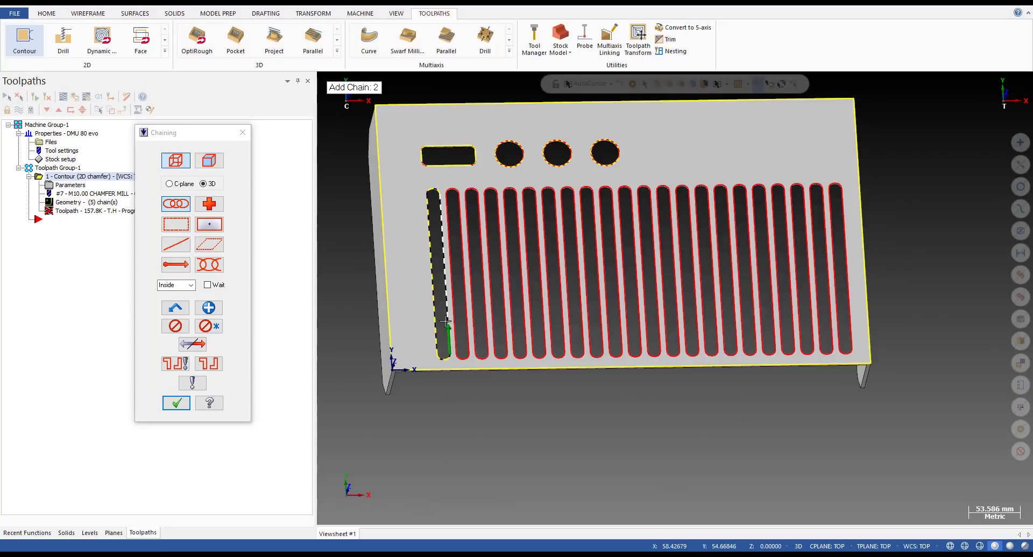
pyautogui.click(217, 366)
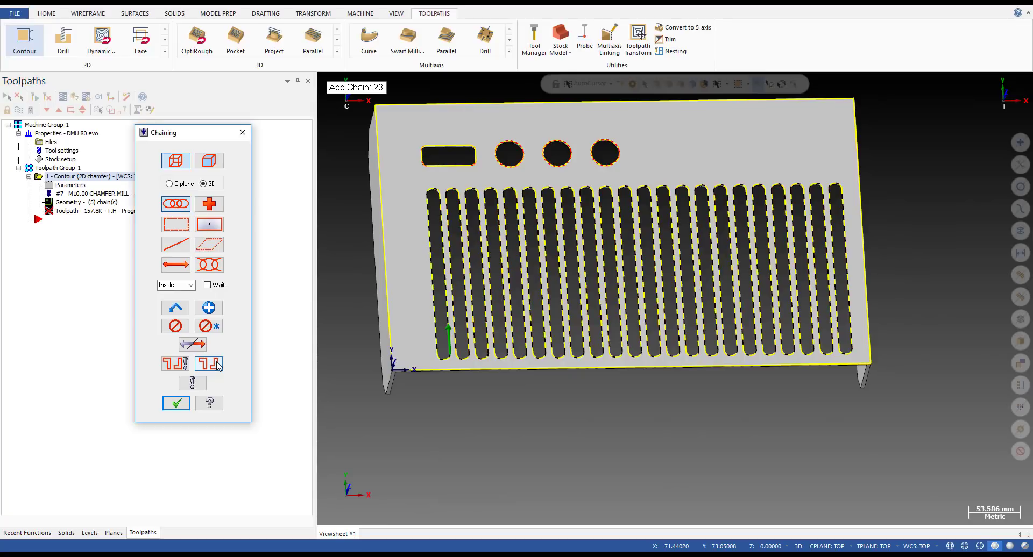
pyautogui.click(176, 403)
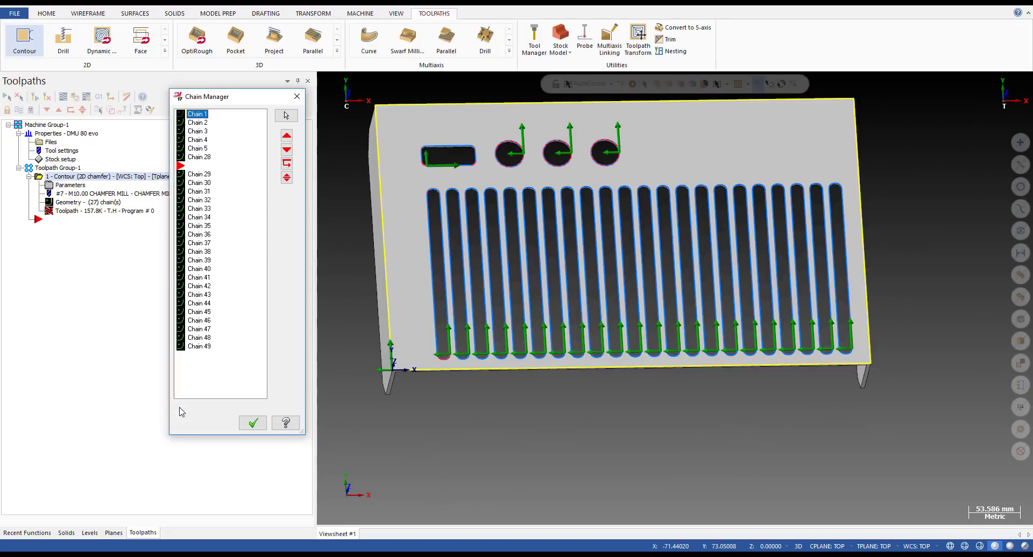
# Examine the start points and direction arrows at the lower ends of the re-added slot chains.
pyautogui.scroll(3, 441, 367)
pyautogui.scroll(-3, 442, 367)
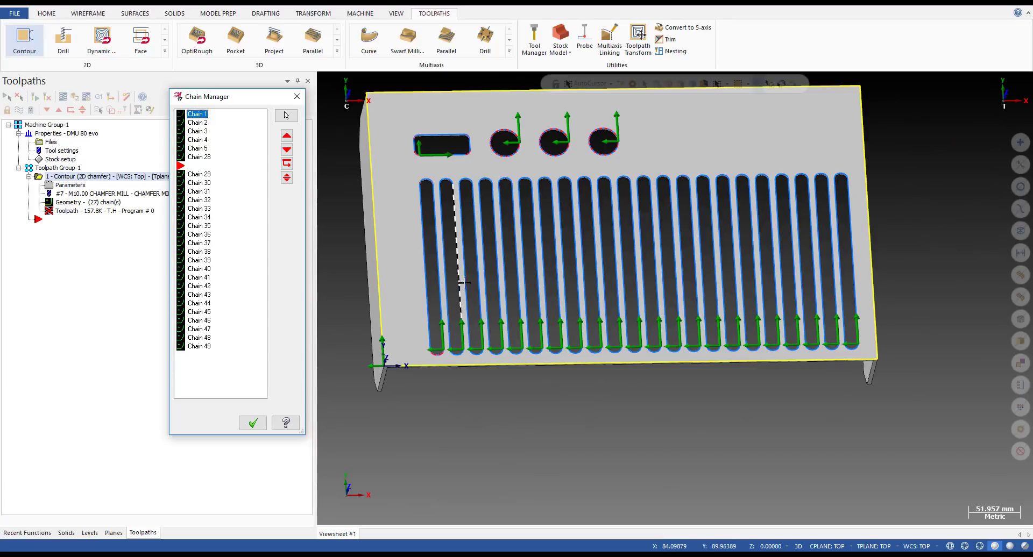
pyautogui.scroll(2, 455, 331)
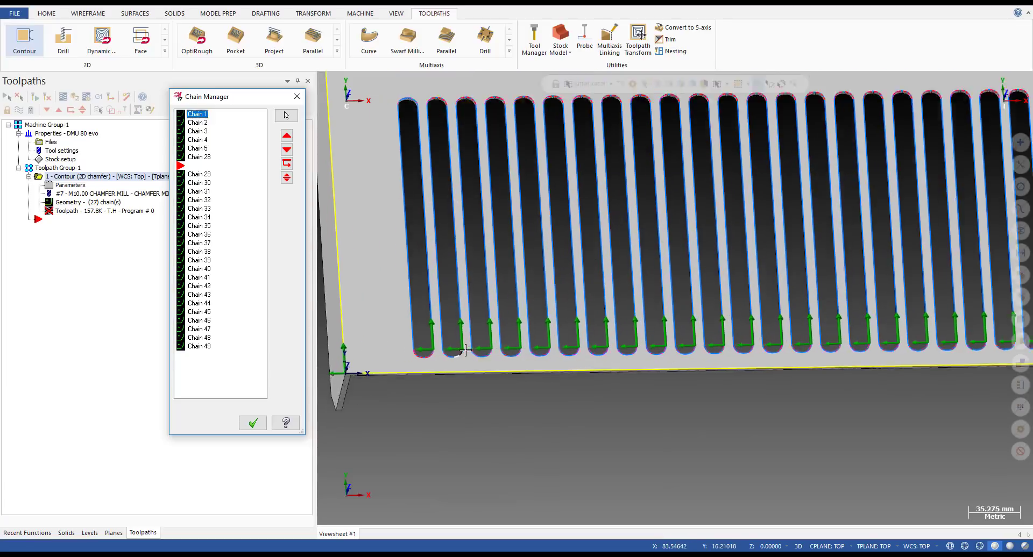
pyautogui.scroll(-2, 466, 340)
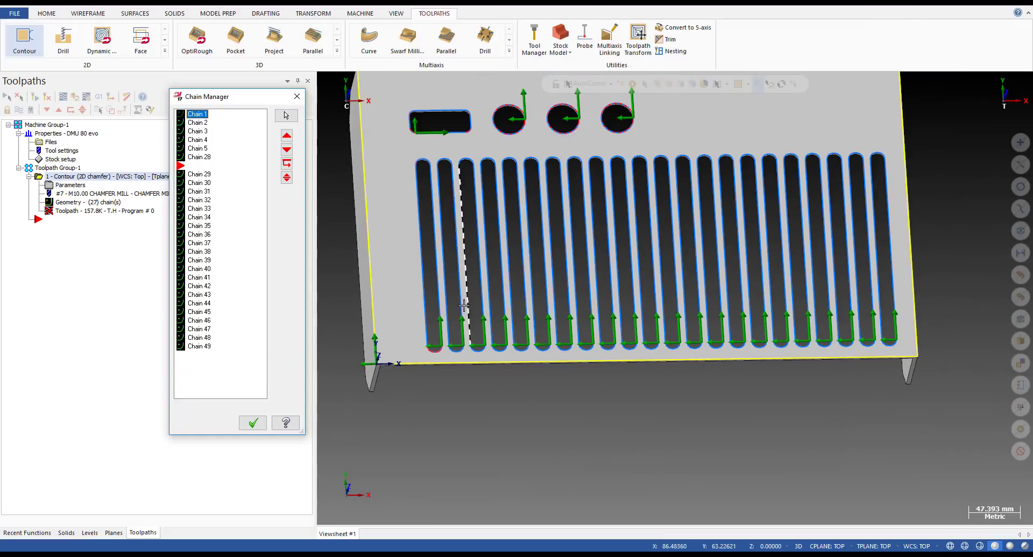
pyautogui.scroll(3, 461, 334)
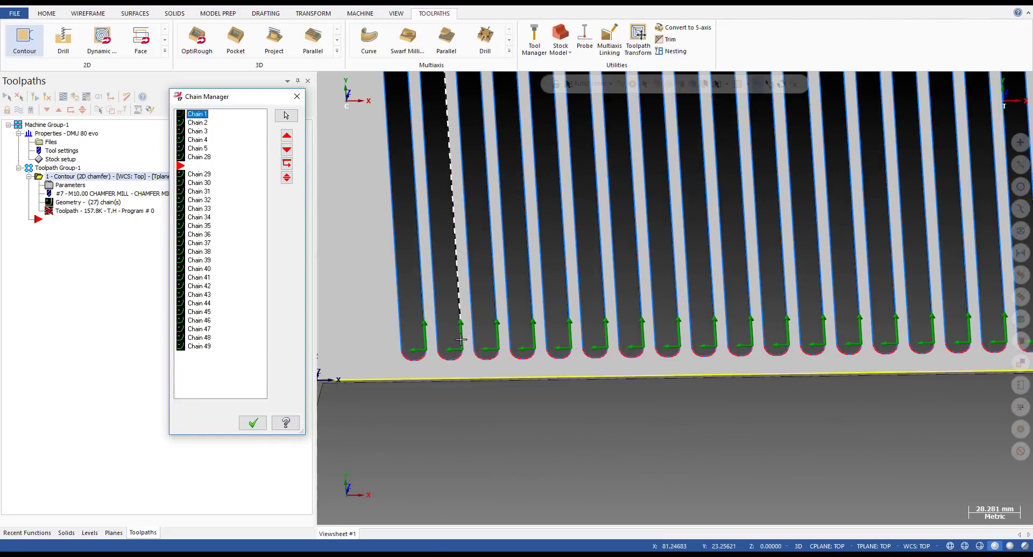
pyautogui.scroll(-3, 417, 342)
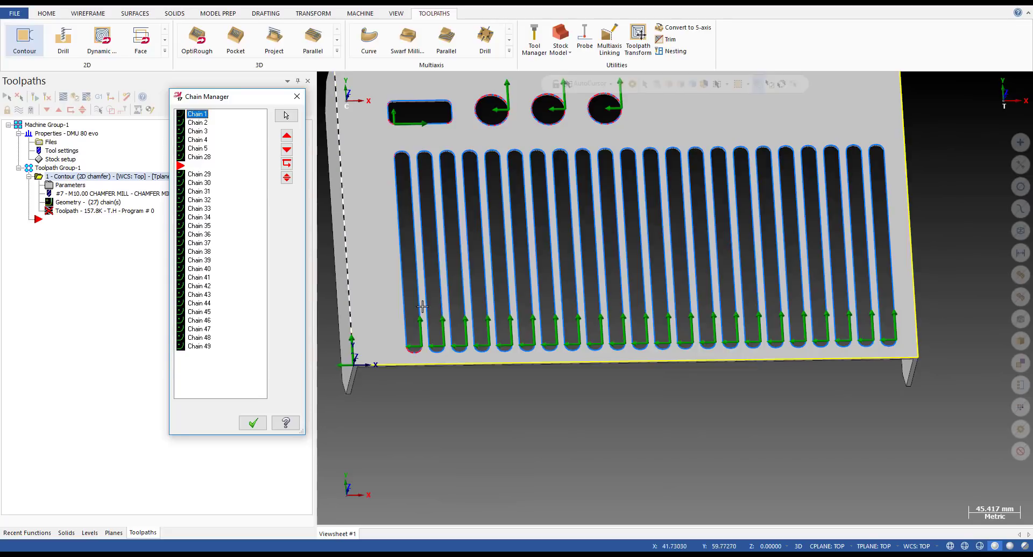
pyautogui.scroll(-2, 248, 210)
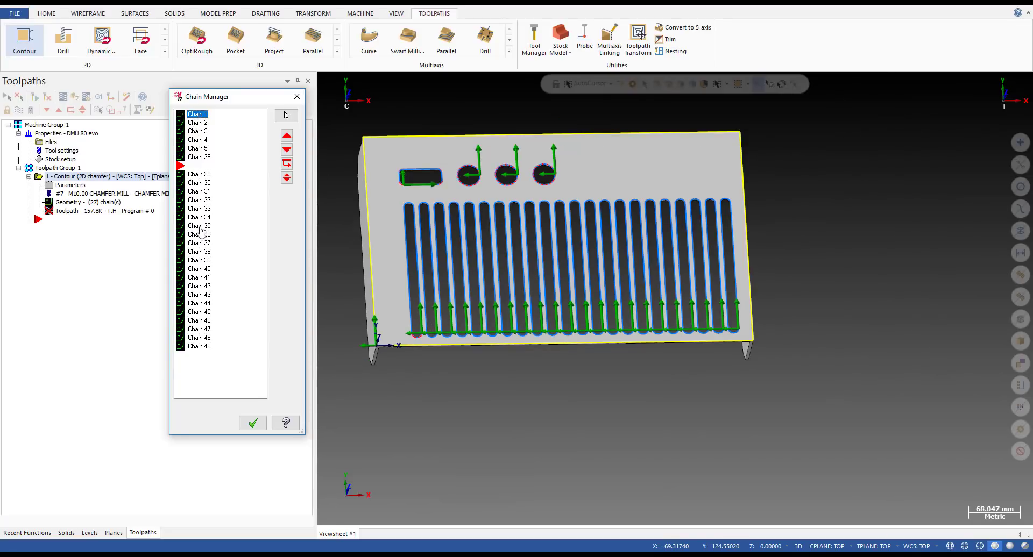
# Select all chains from Chain 1 to Chain 49, check the operations available for them, and accept the updated chain list.
pyautogui.click(199, 347)
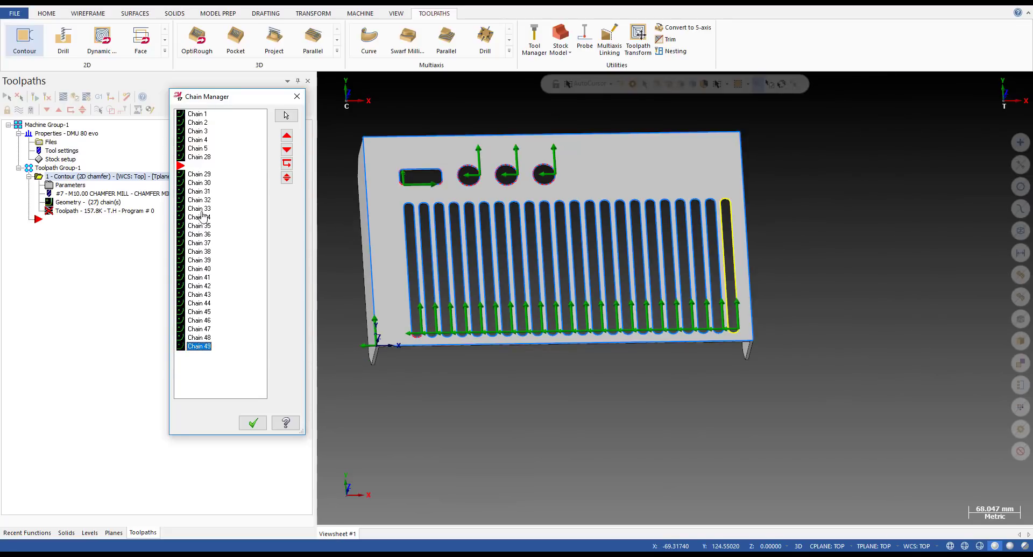
pyautogui.click(197, 114)
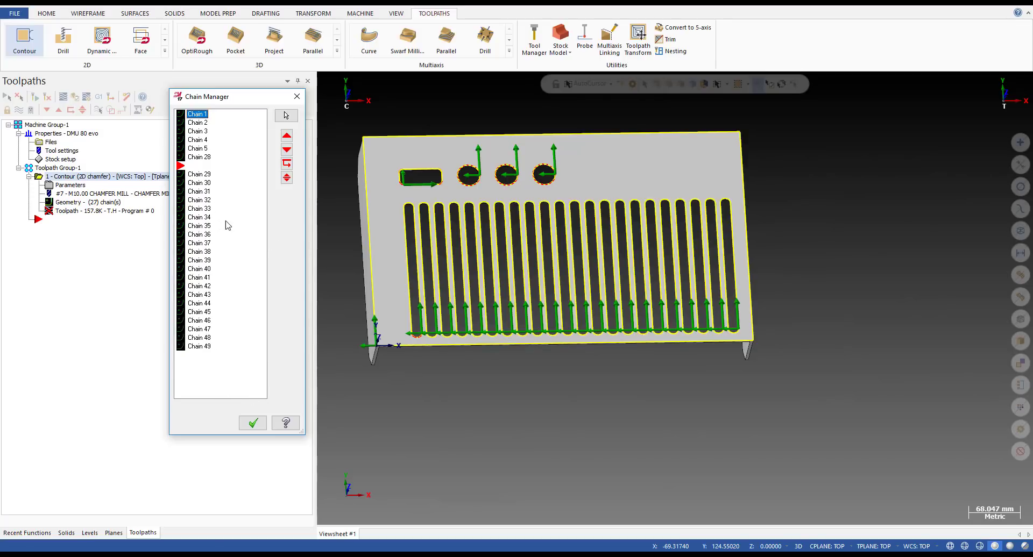
pyautogui.rightClick(228, 386)
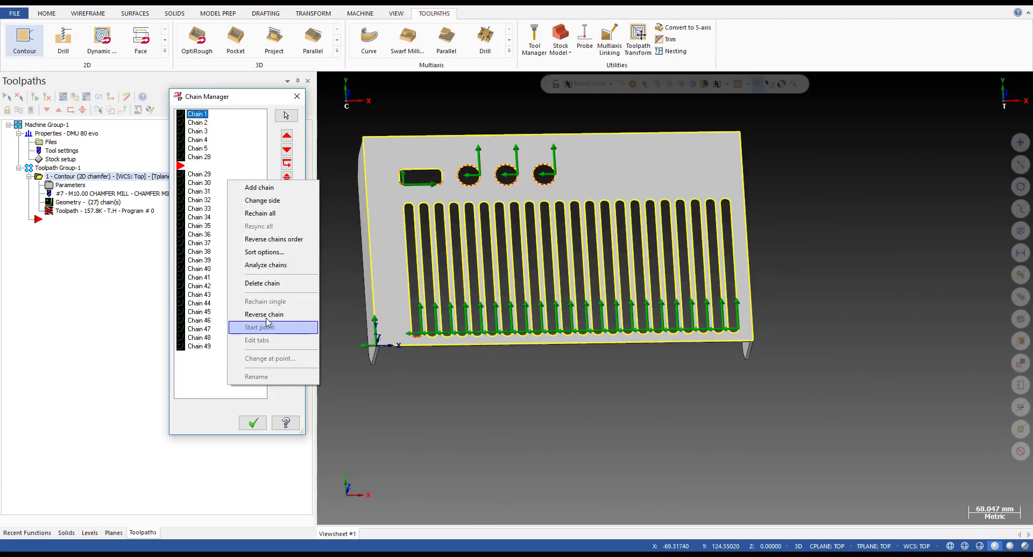
pyautogui.click(216, 347)
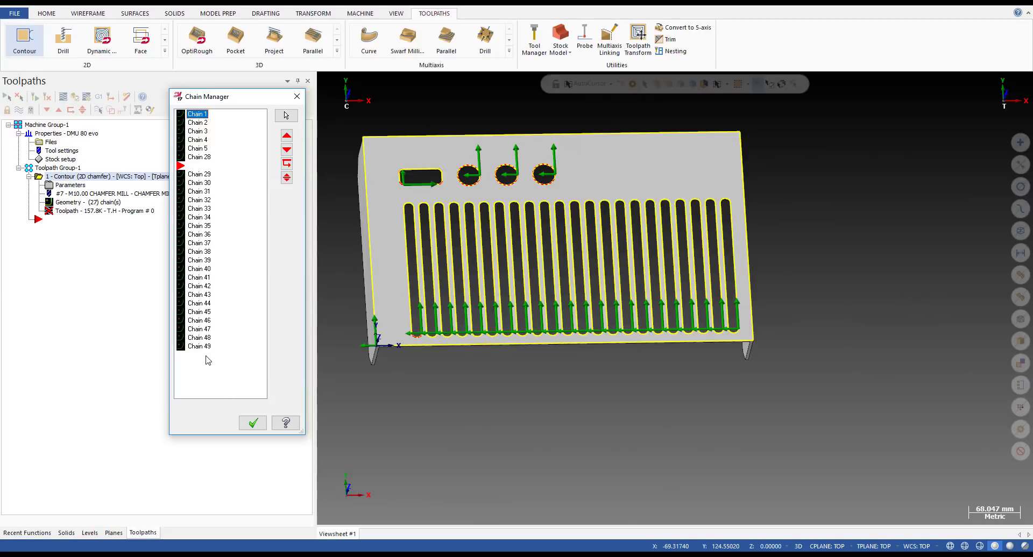
pyautogui.click(204, 268)
pyautogui.click(253, 423)
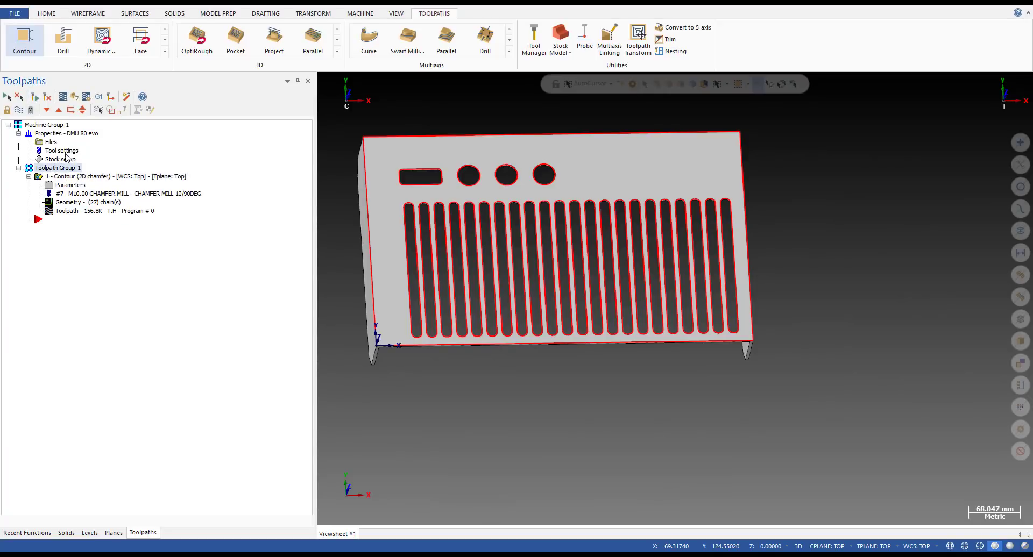
# Simulate the chamfer toolpath in Verify, inspect the cut along the slots, and close the simulation.
pyautogui.click(81, 99)
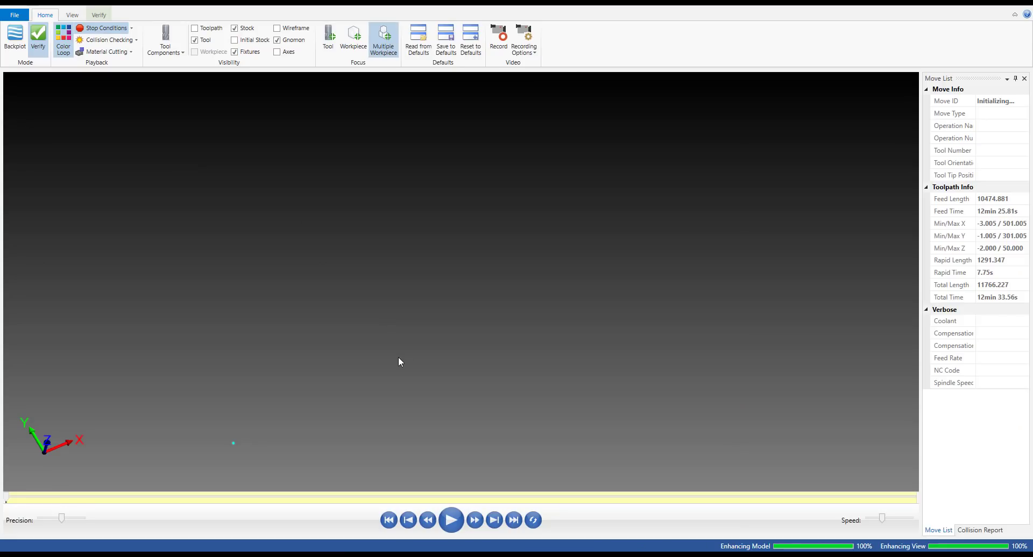
pyautogui.click(451, 520)
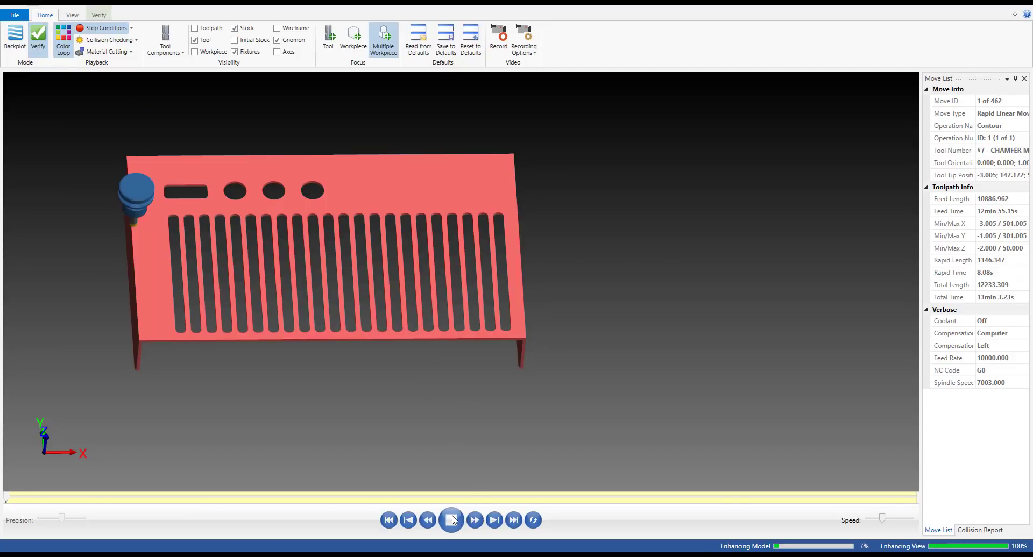
pyautogui.scroll(5, 253, 325)
pyautogui.scroll(-5, 252, 325)
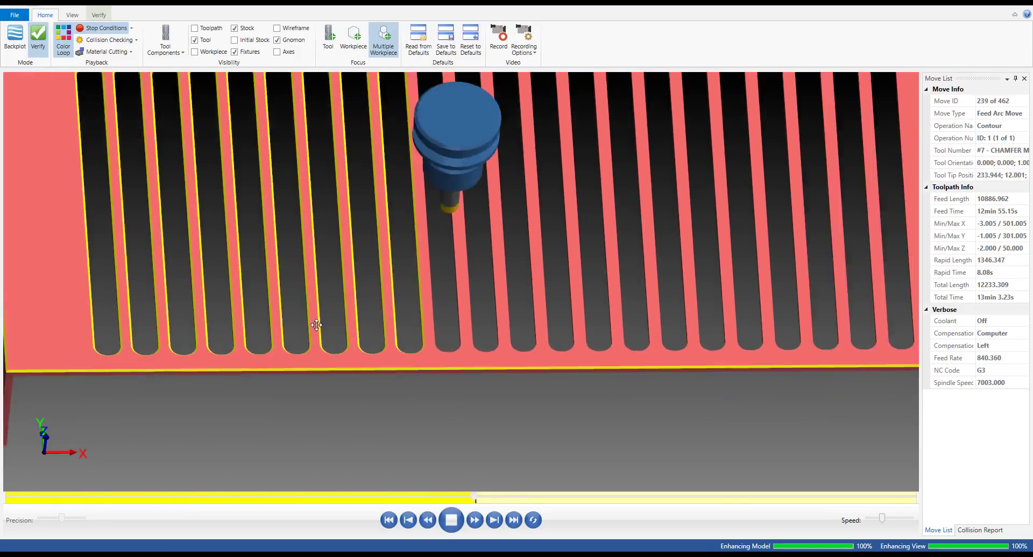
pyautogui.moveTo(253, 324); pyautogui.dragTo(331, 310, button='middle')
pyautogui.scroll(-3, 330, 310)
pyautogui.scroll(1, 407, 303)
pyautogui.moveTo(407, 303); pyautogui.dragTo(501, 269, button='middle')
pyautogui.scroll(-2, 430, 314)
pyautogui.click(1025, 4)
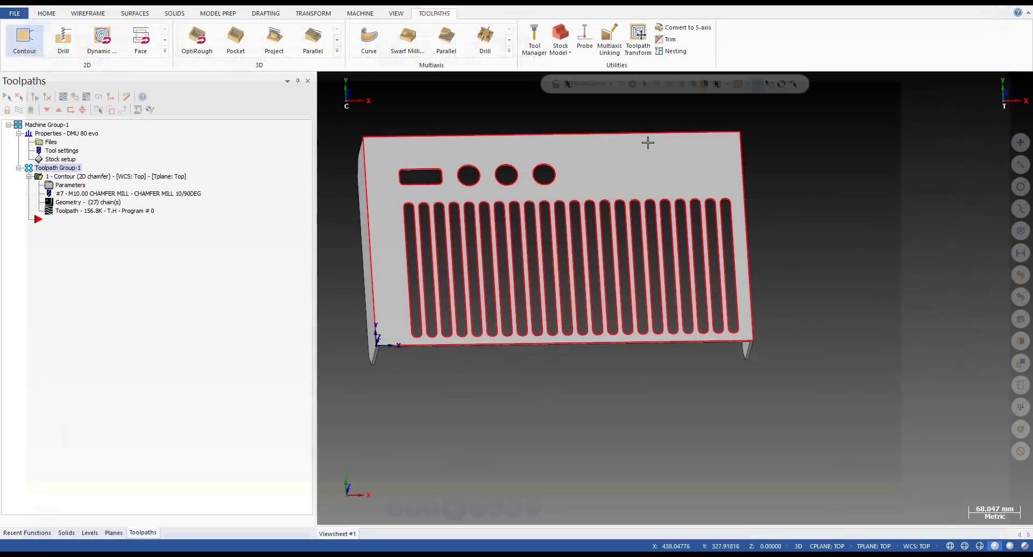
pyautogui.scroll(-1, 532, 315)
pyautogui.scroll(3, 532, 315)
pyautogui.moveTo(532, 314); pyautogui.dragTo(559, 283, button='middle')
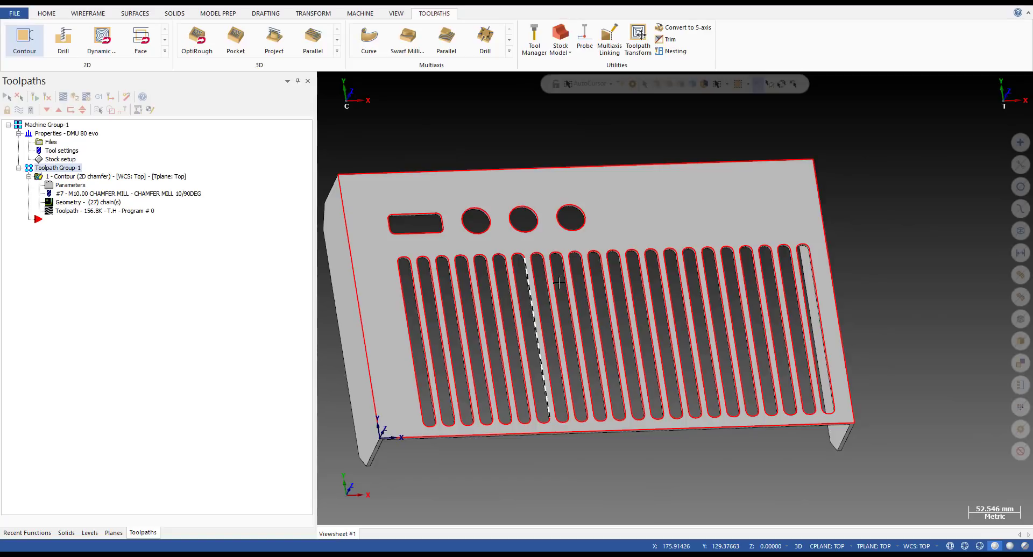
pyautogui.scroll(-1, 559, 283)
pyautogui.scroll(1, 506, 282)
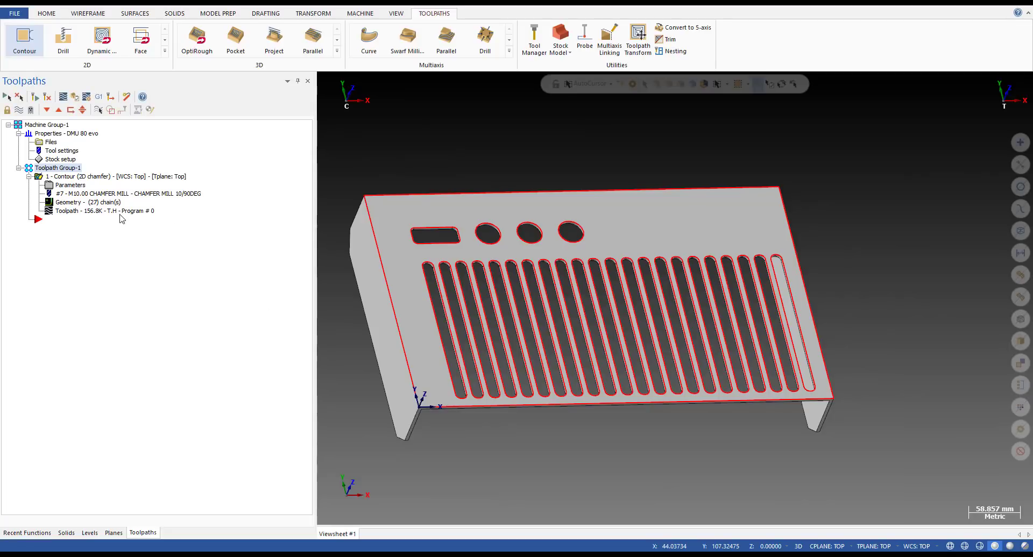
pyautogui.scroll(-3, 421, 214)
pyautogui.scroll(3, 422, 214)
pyautogui.moveTo(422, 214); pyautogui.dragTo(538, 261, button='middle')
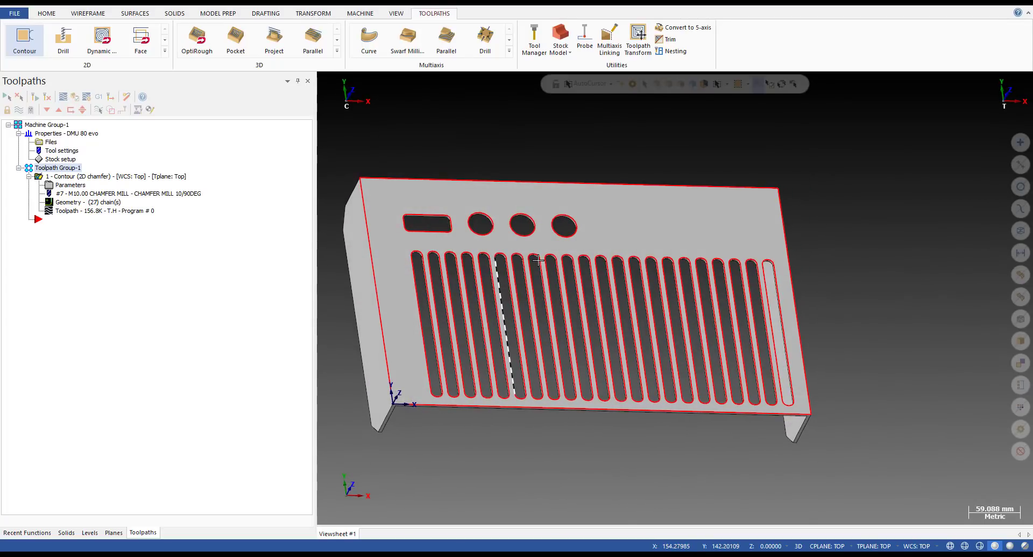